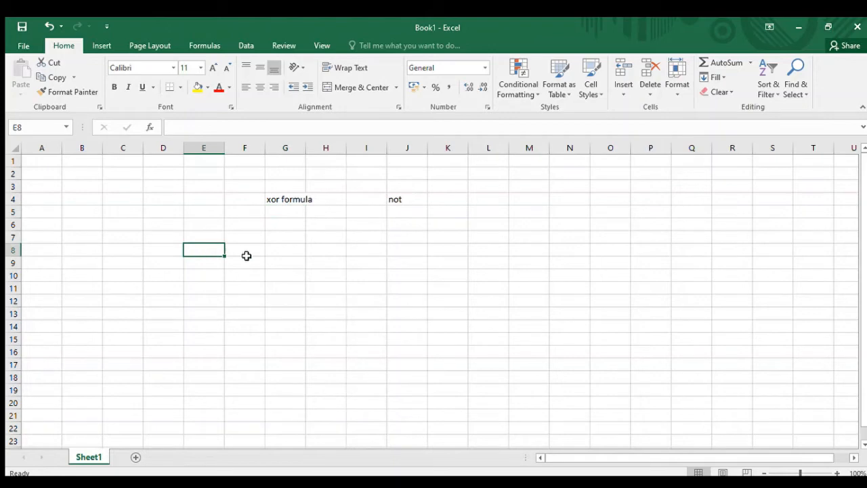
- Enter the column headers name, sub1 and class in cells E8, F8 and G8
{"action": "type", "text": "name"}
{"action": "key", "text": "Return"}
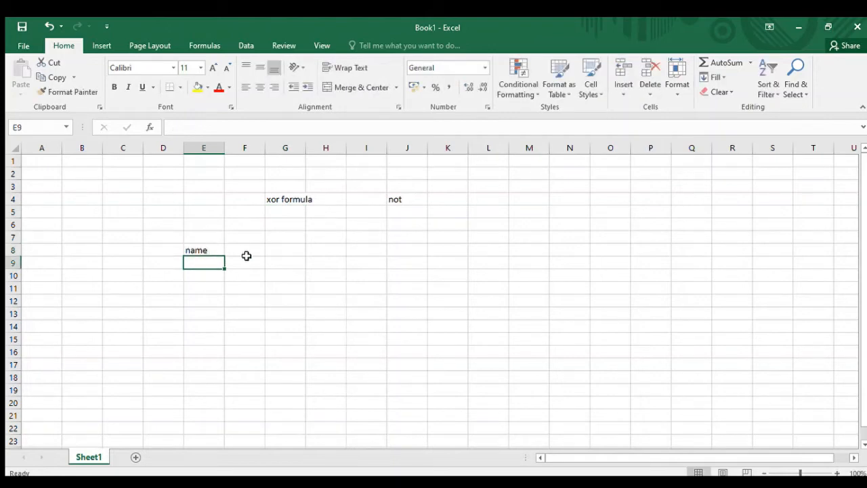
{"action": "left_click", "coordinate": [246, 256]}
{"action": "type", "text": "sub1"}
{"action": "key", "text": "Return"}
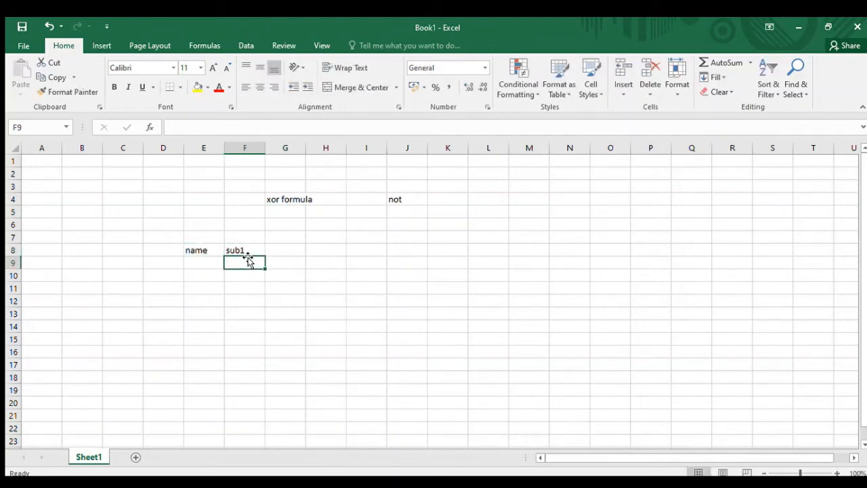
{"action": "key", "text": "Up"}
{"action": "key", "text": "Right"}
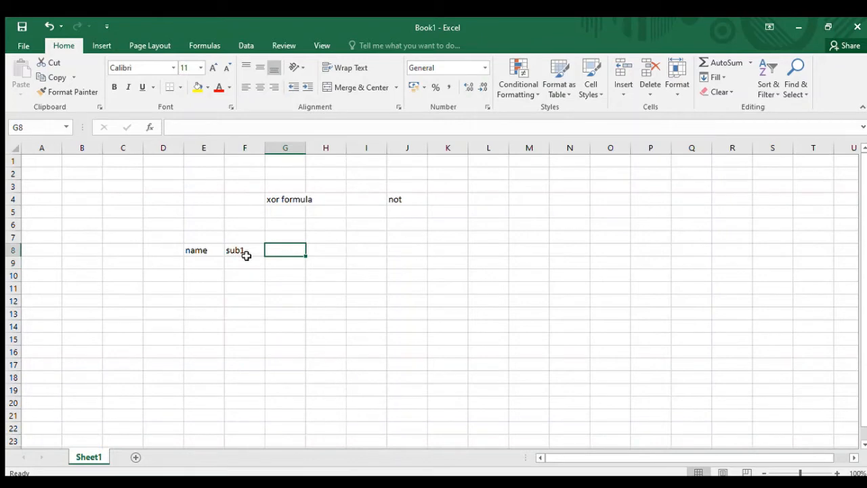
{"action": "type", "text": "class"}
{"action": "key", "text": "Return"}
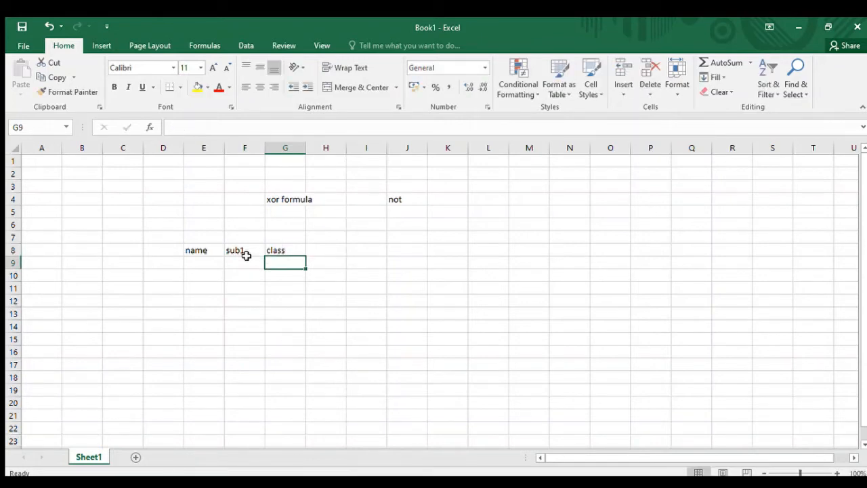
- Replace the header in F8 with rollno and add the header result in H8
{"action": "key", "text": "Up"}
{"action": "left_click", "coordinate": [246, 256]}
{"action": "type", "text": "rollno"}
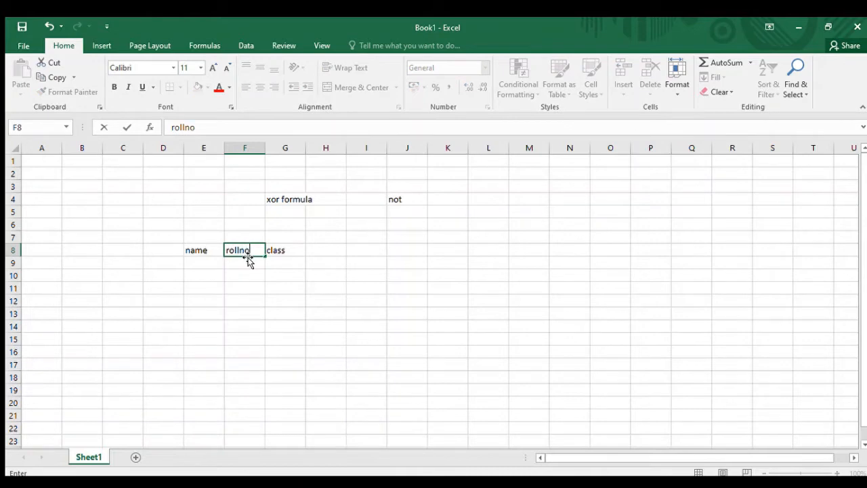
{"action": "key", "text": "Return"}
{"action": "key", "text": "Up"}
{"action": "key", "text": "Right"}
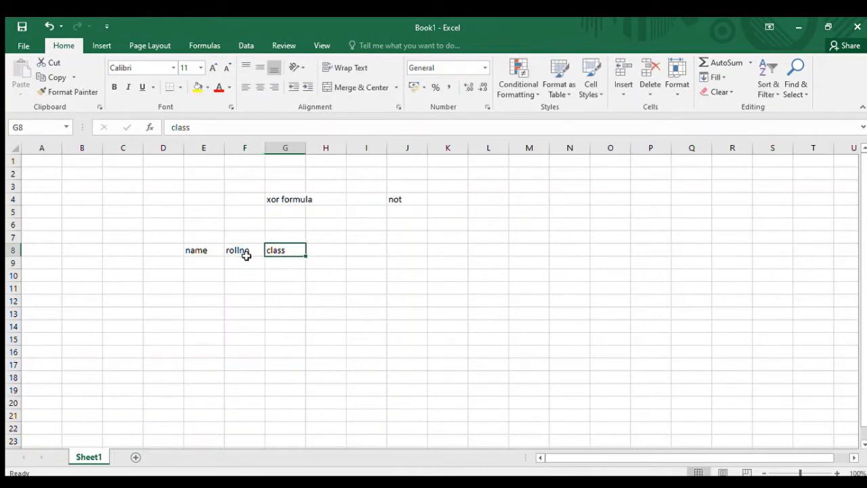
{"action": "key", "text": "Right"}
{"action": "type", "text": "result"}
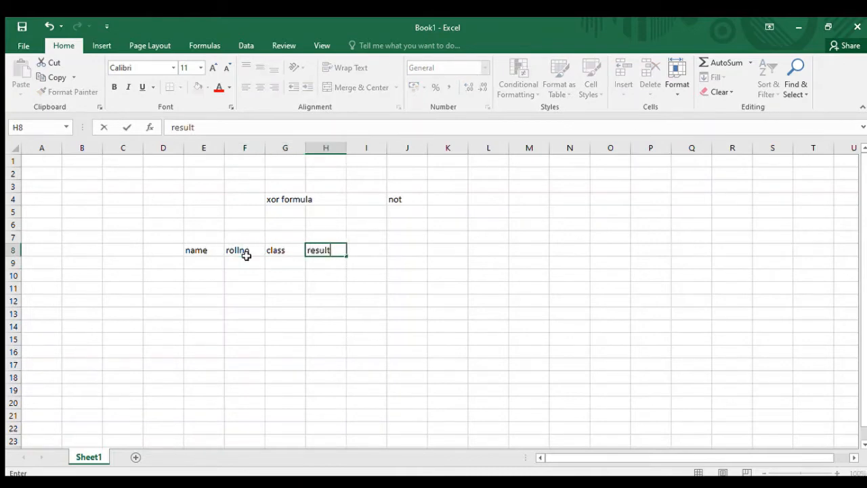
{"action": "key", "text": "Return"}
- Fill cells E9 to E11 under the name header with three students' first names
{"action": "key", "text": "Left"}
{"action": "key", "text": "Left"}
{"action": "key", "text": "Left"}
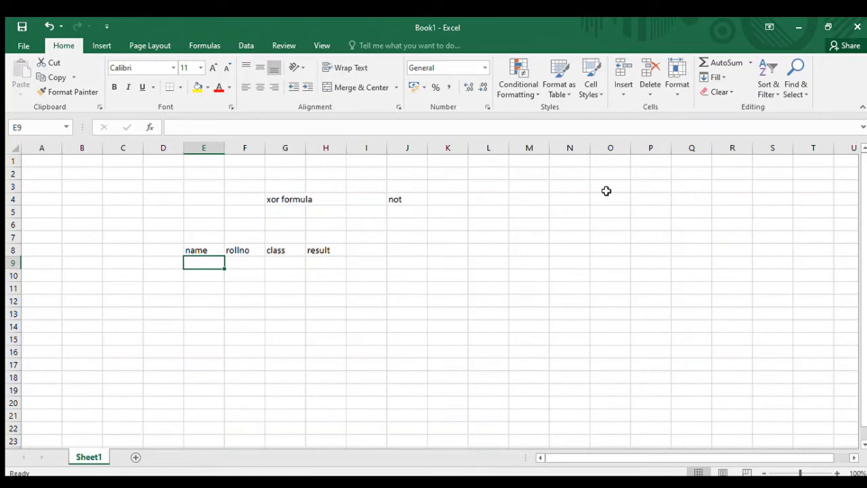
{"action": "type", "text": "anu"}
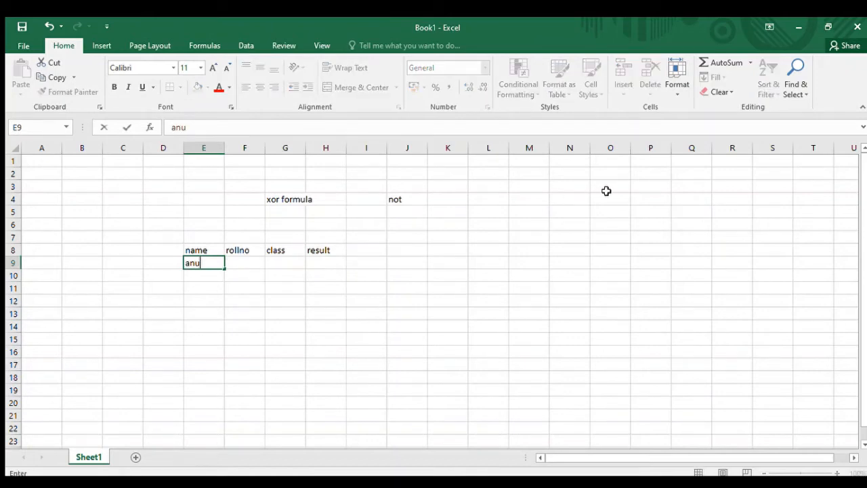
{"action": "key", "text": "Return"}
{"action": "type", "text": "simran"}
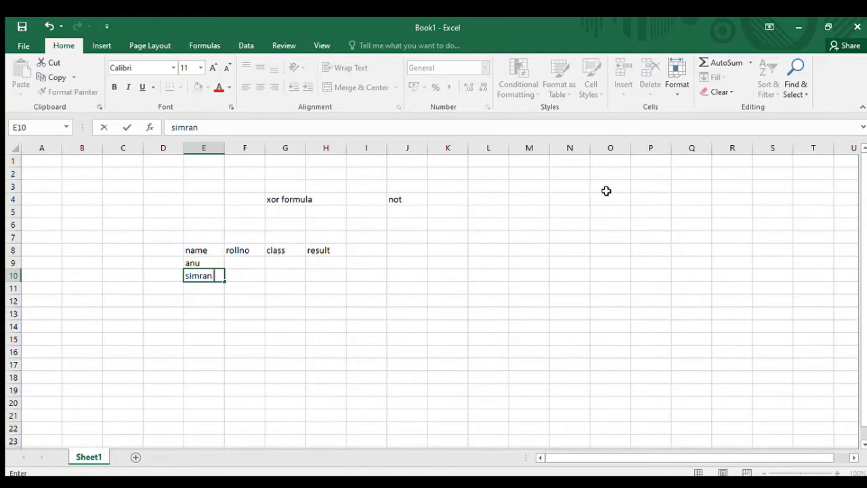
{"action": "key", "text": "Return"}
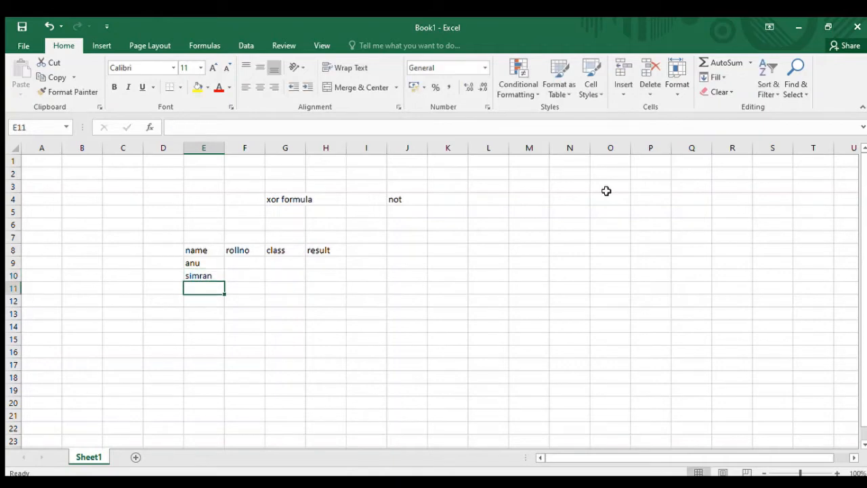
{"action": "type", "text": "jyoti"}
{"action": "key", "text": "Return"}
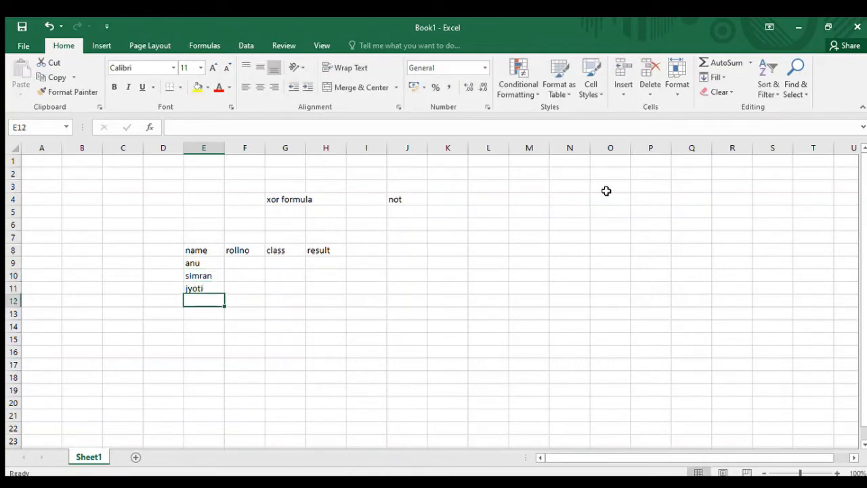
- Add a fourth student's first name in cell E12
{"action": "double_click", "coordinate": [214, 275]}
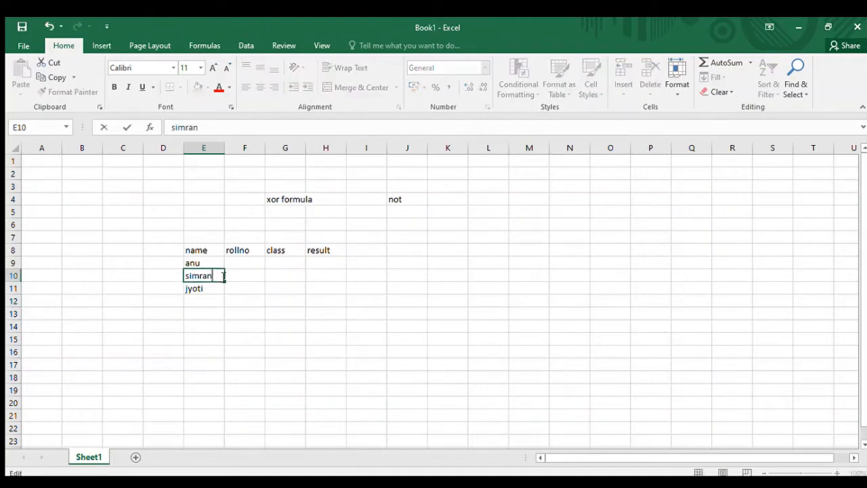
{"action": "key", "text": "Return"}
{"action": "key", "text": "Return"}
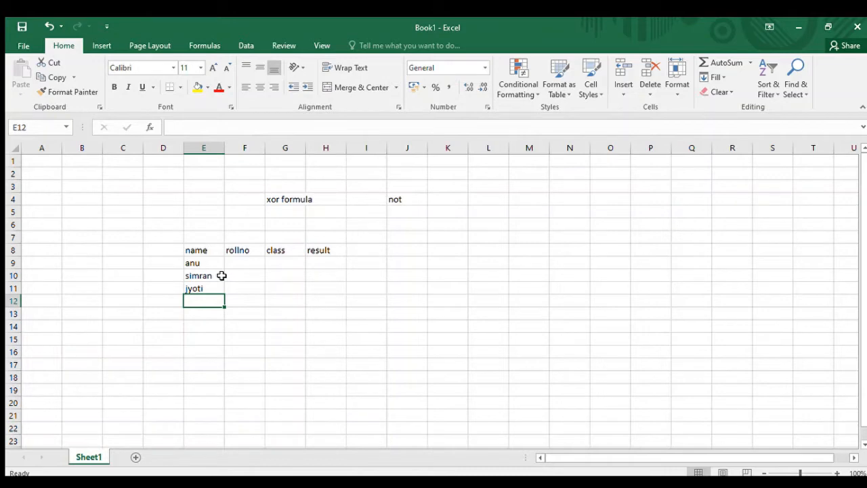
{"action": "type", "text": "deepak"}
{"action": "key", "text": "Return"}
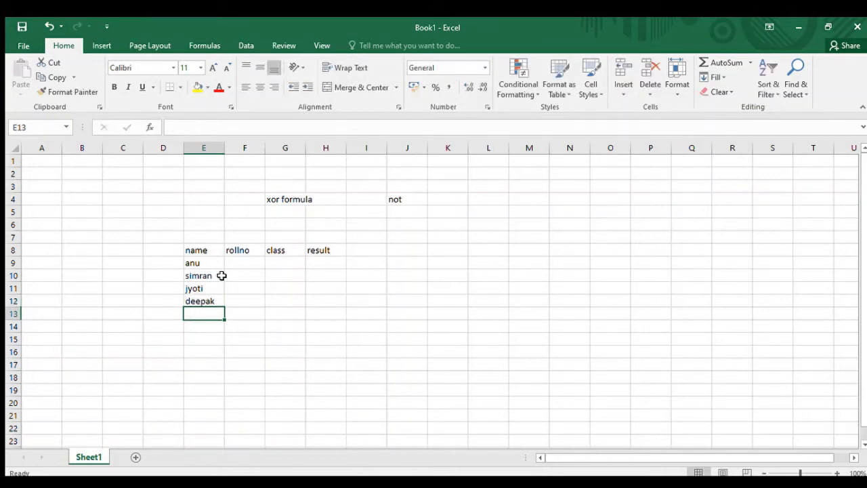
- Enter the roll numbers 101, 102, 103 and 104 in cells F9 to F12
{"action": "key", "text": "Up"}
{"action": "key", "text": "Up"}
{"action": "key", "text": "Up"}
{"action": "key", "text": "Up"}
{"action": "key", "text": "Right"}
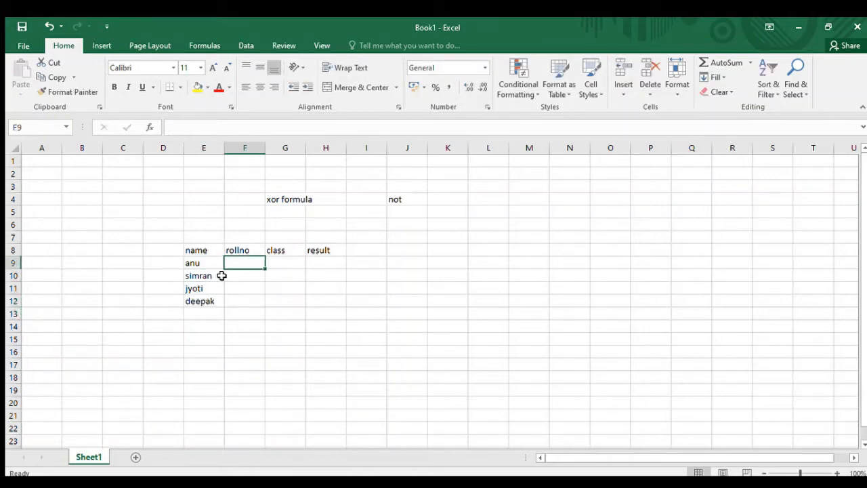
{"action": "type", "text": "101"}
{"action": "key", "text": "Return"}
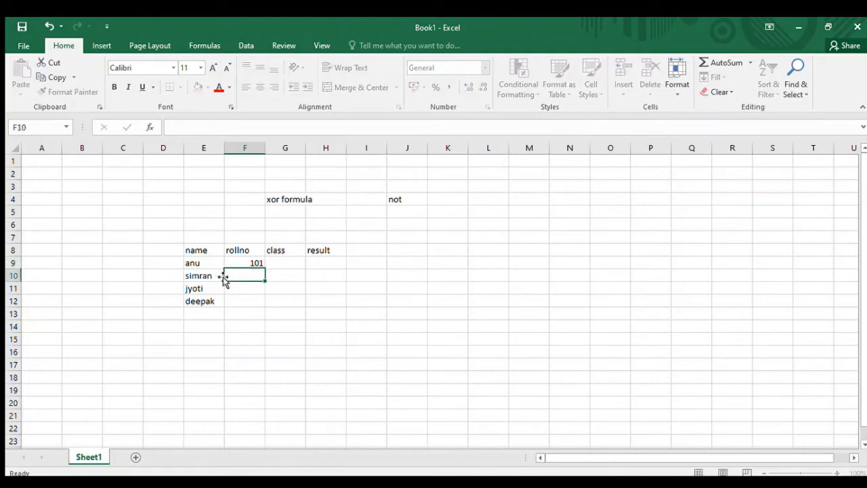
{"action": "type", "text": "102"}
{"action": "key", "text": "Return"}
{"action": "type", "text": "103"}
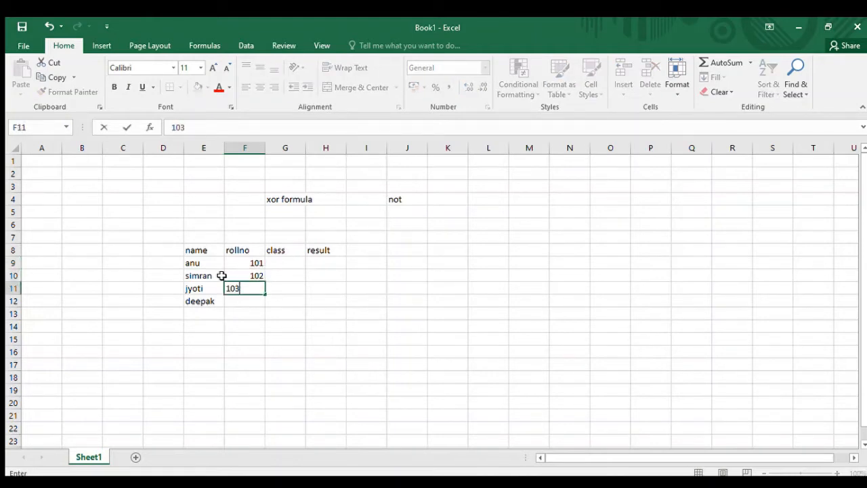
{"action": "key", "text": "Return"}
{"action": "type", "text": "104"}
{"action": "key", "text": "Return"}
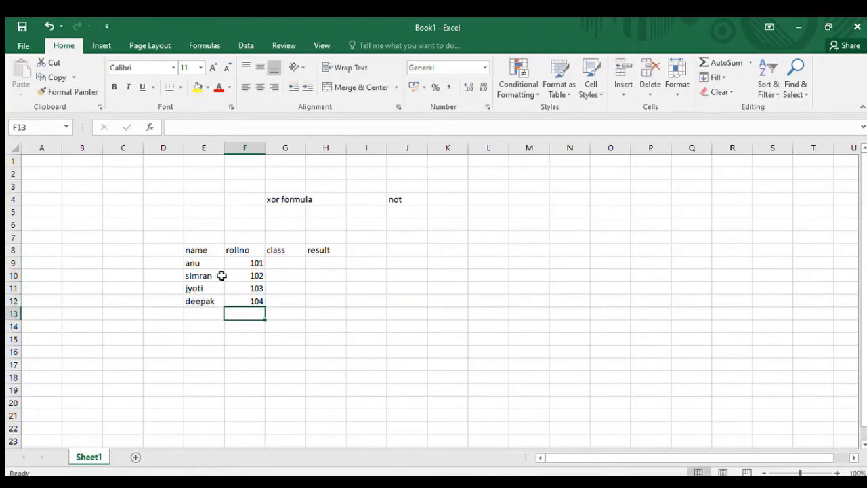
- Add a fifth record in row 13, repeating the student name from E9 and using roll number 105
{"action": "key", "text": "Left"}
{"action": "type", "text": "anu"}
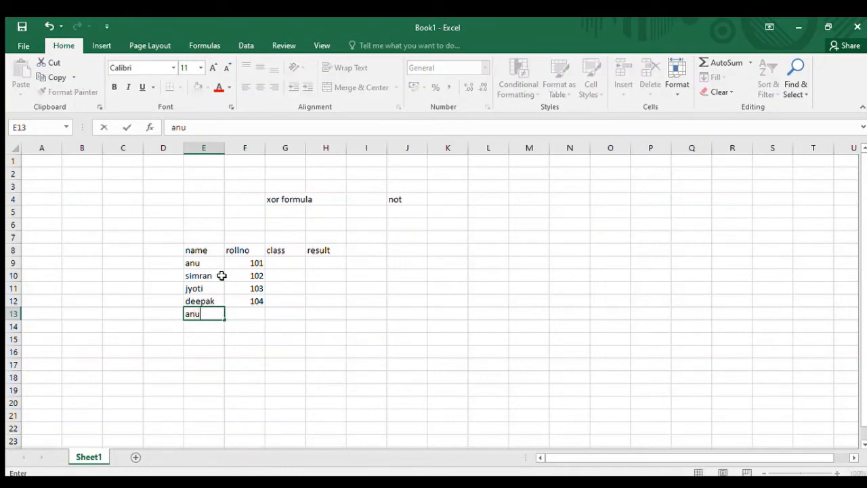
{"action": "key", "text": "Return"}
{"action": "key", "text": "Up"}
{"action": "key", "text": "Right"}
{"action": "type", "text": "10"}
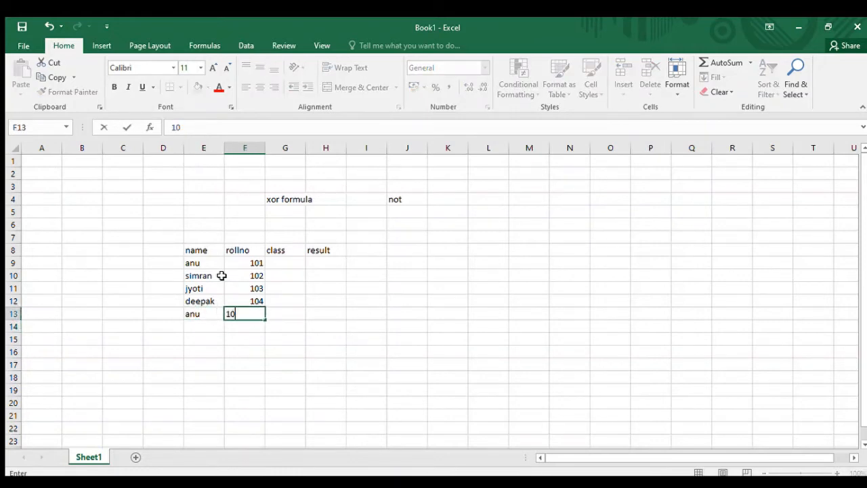
{"action": "type", "text": "5"}
{"action": "key", "text": "Return"}
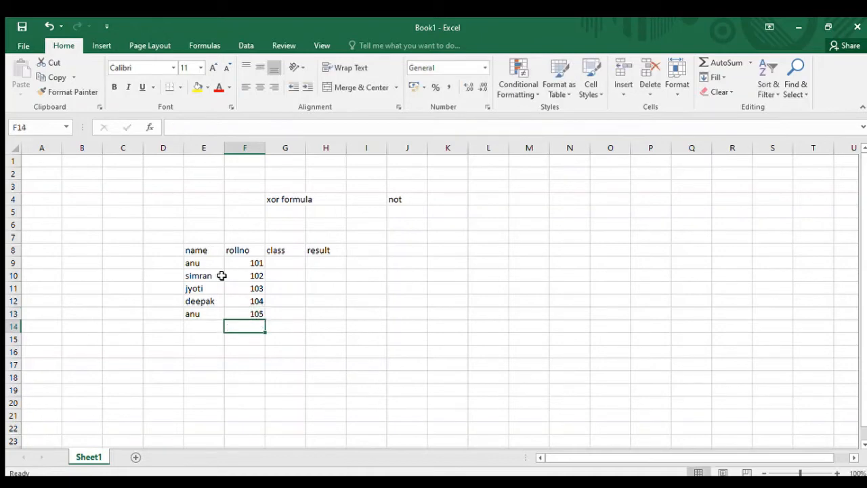
- Fill the class column in G9 to G13 with 10, 12, ba, bsc and bba
{"action": "key", "text": "Up"}
{"action": "key", "text": "Up"}
{"action": "key", "text": "Up"}
{"action": "key", "text": "Right"}
{"action": "key", "text": "Up"}
{"action": "key", "text": "Up"}
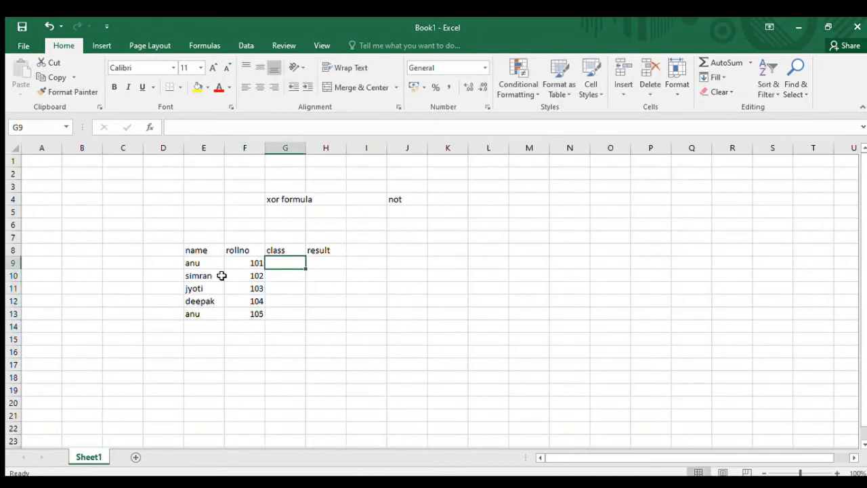
{"action": "type", "text": "10"}
{"action": "key", "text": "Return"}
{"action": "type", "text": "12"}
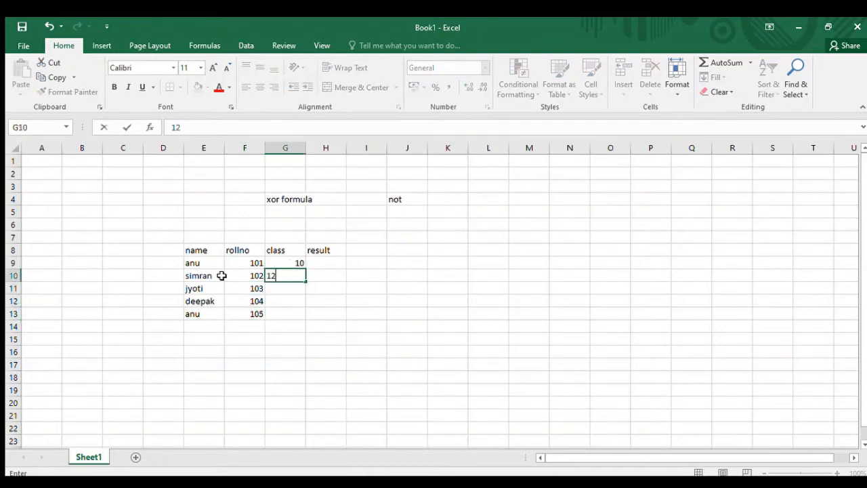
{"action": "key", "text": "Return"}
{"action": "type", "text": "ba"}
{"action": "key", "text": "Return"}
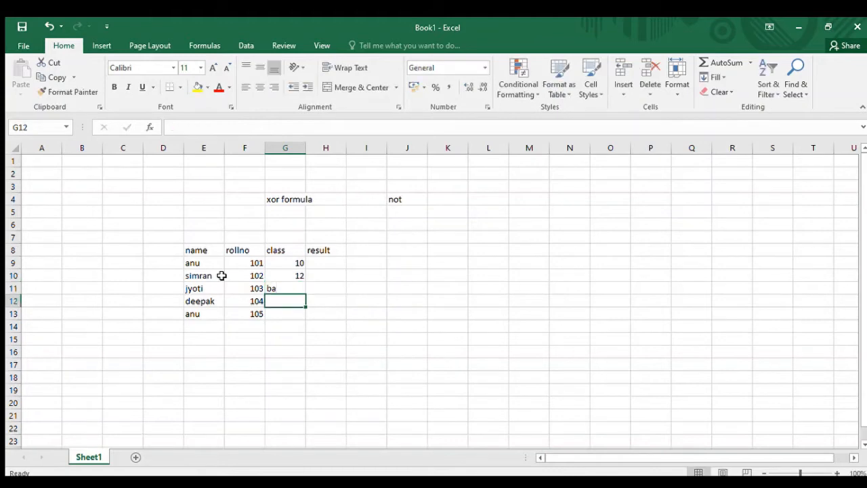
{"action": "type", "text": "basc"}
{"action": "key", "text": "Return"}
{"action": "type", "text": "bsc"}
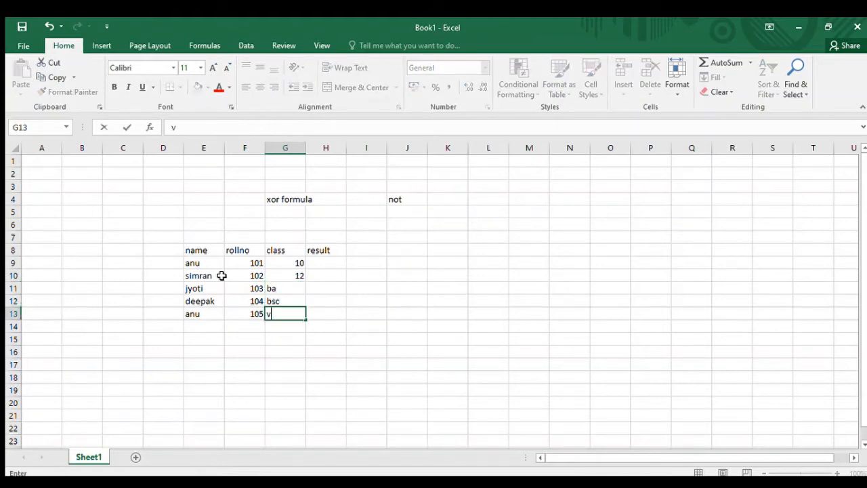
{"action": "type", "text": "ba"}
{"action": "key", "text": "Return"}
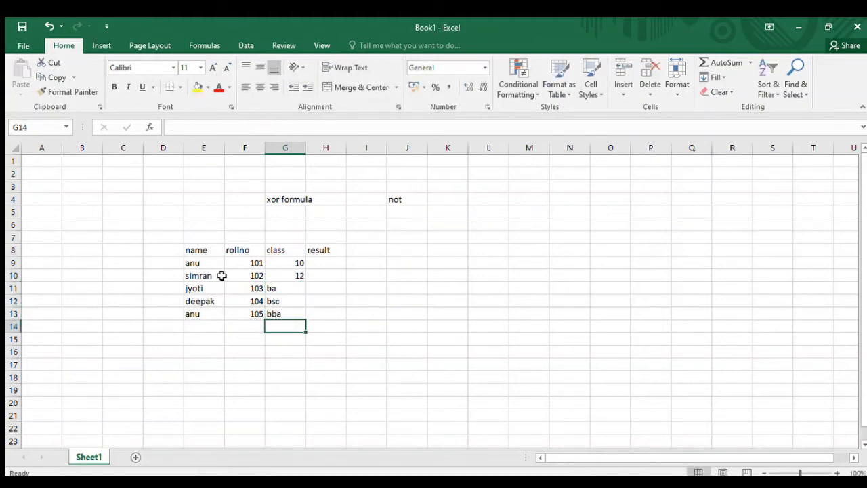
- Enter an XOR formula in H9 testing whether E9 equals that row's student name and whether F9=101
{"action": "key", "text": "Up"}
{"action": "key", "text": "Up"}
{"action": "key", "text": "Up"}
{"action": "key", "text": "Up"}
{"action": "key", "text": "Up"}
{"action": "key", "text": "Right"}
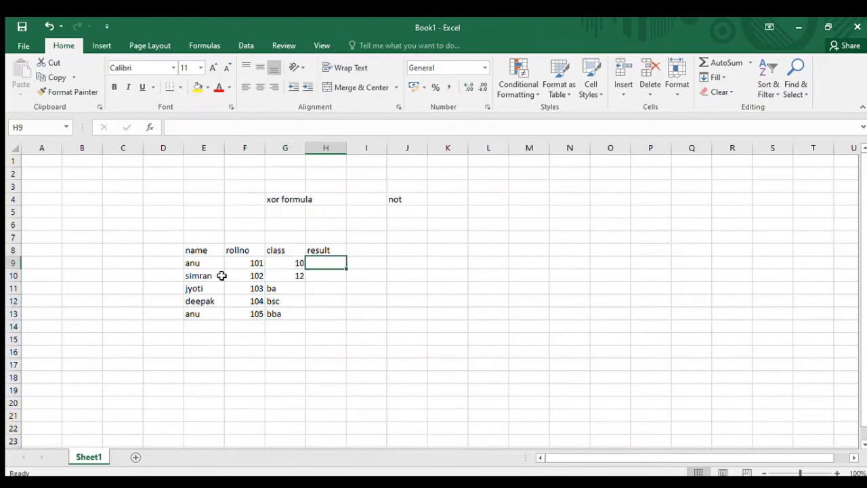
{"action": "type", "text": "="}
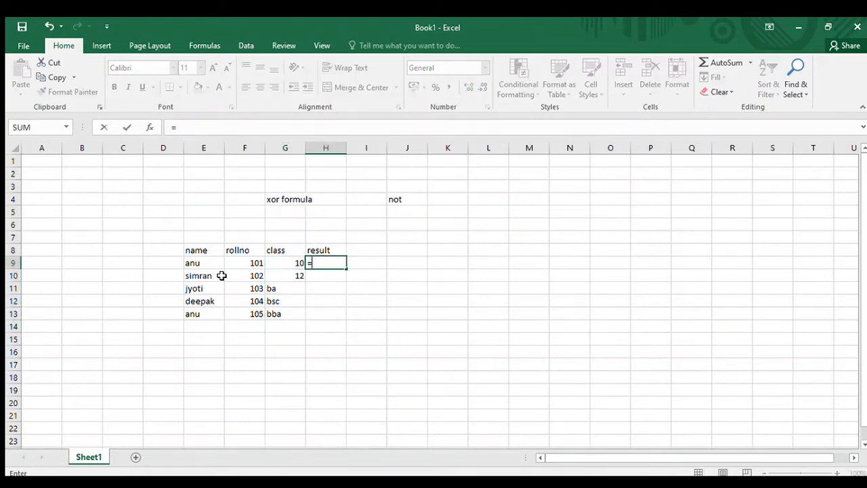
{"action": "type", "text": "xor("}
{"action": "left_click", "coordinate": [207, 265]}
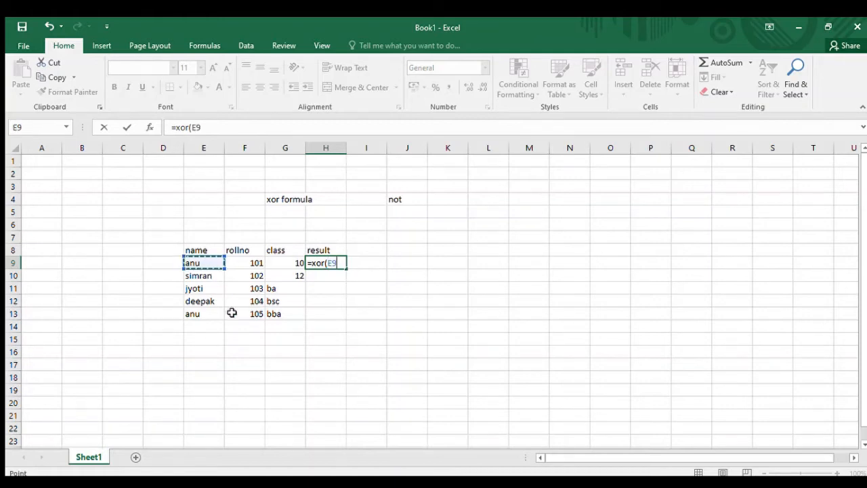
{"action": "type", "text": "=\""}
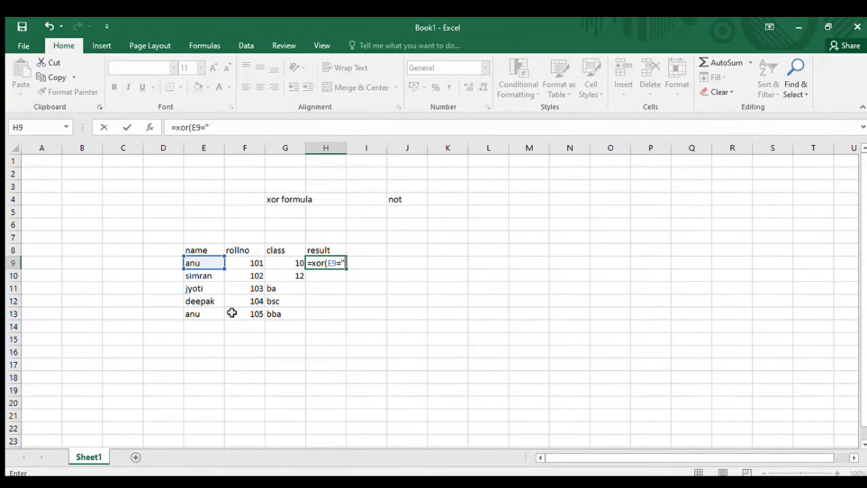
{"action": "type", "text": "anu\","}
{"action": "left_click", "coordinate": [249, 264]}
{"action": "type", "text": "="}
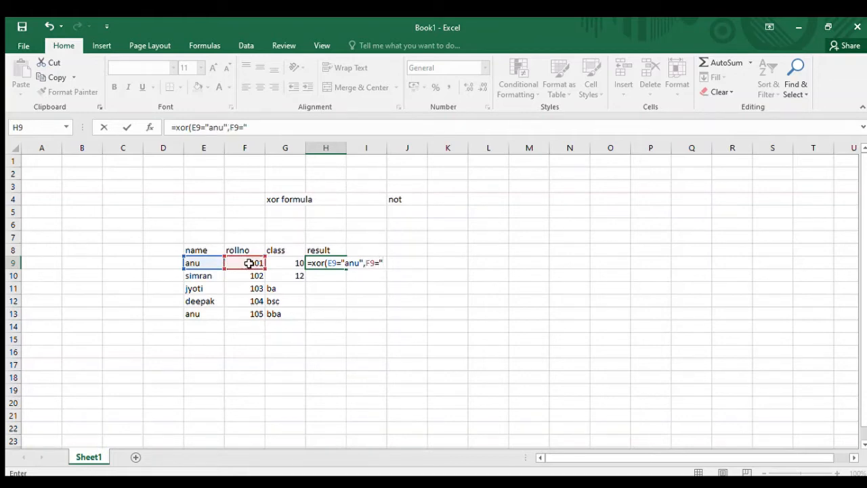
{"action": "type", "text": "101"}
{"action": "key", "text": "Return"}
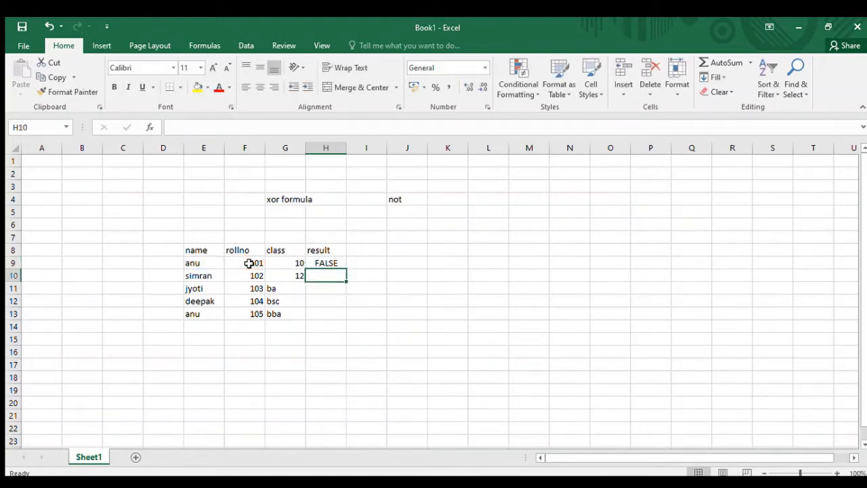
{"action": "left_click", "coordinate": [322, 263]}
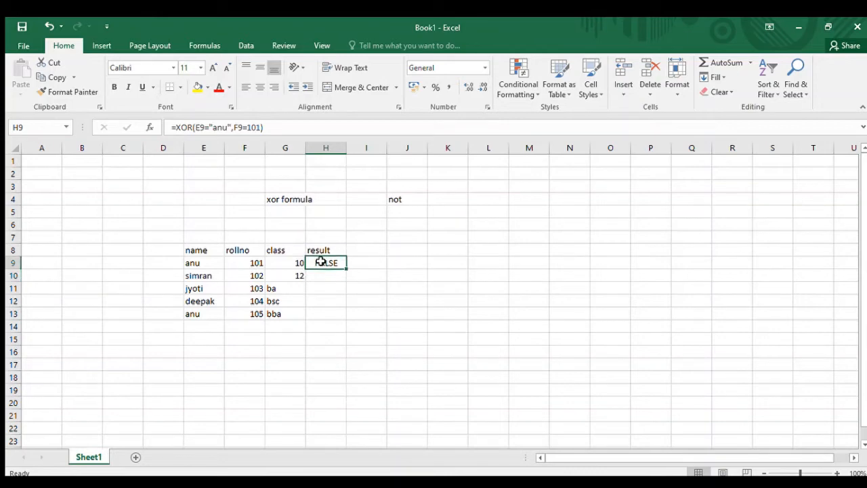
- Set the roll number in F9 to 108 to test the XOR formula, and select its result cell H9
{"action": "left_click", "coordinate": [194, 263]}
{"action": "mouse_move", "coordinate": [222, 263]}
{"action": "left_mouse_down"}
{"action": "mouse_move", "coordinate": [232, 261]}
{"action": "mouse_move", "coordinate": [213, 262]}
{"action": "mouse_move", "coordinate": [232, 262]}
{"action": "left_mouse_up"}
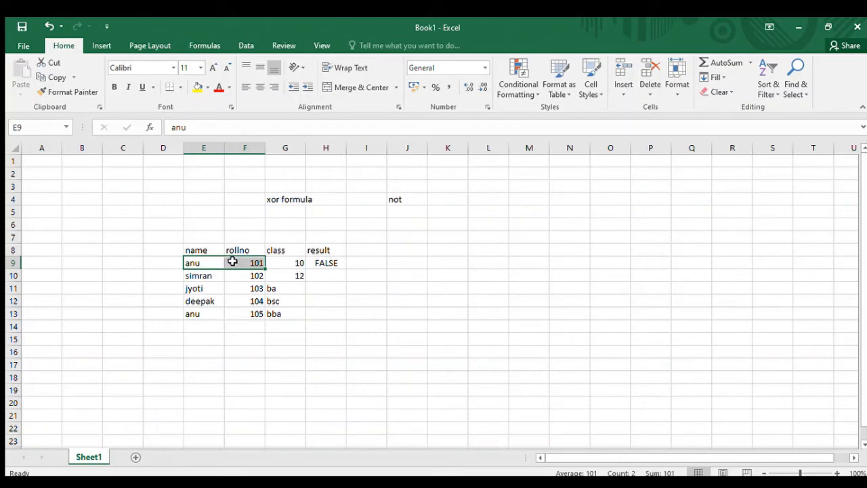
{"action": "left_click", "coordinate": [330, 262]}
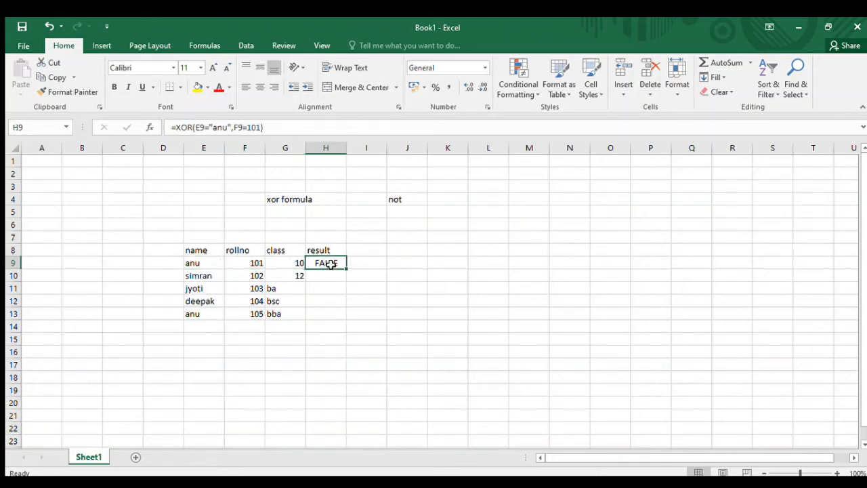
{"action": "left_click", "coordinate": [249, 262]}
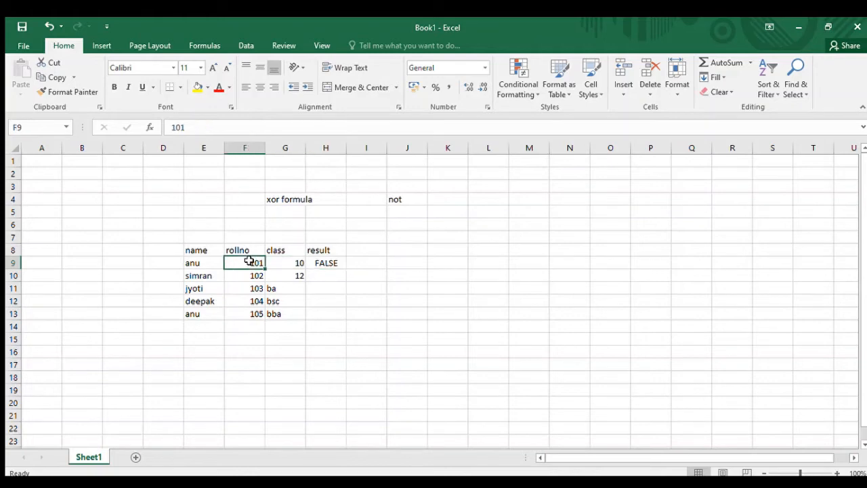
{"action": "type", "text": "10"}
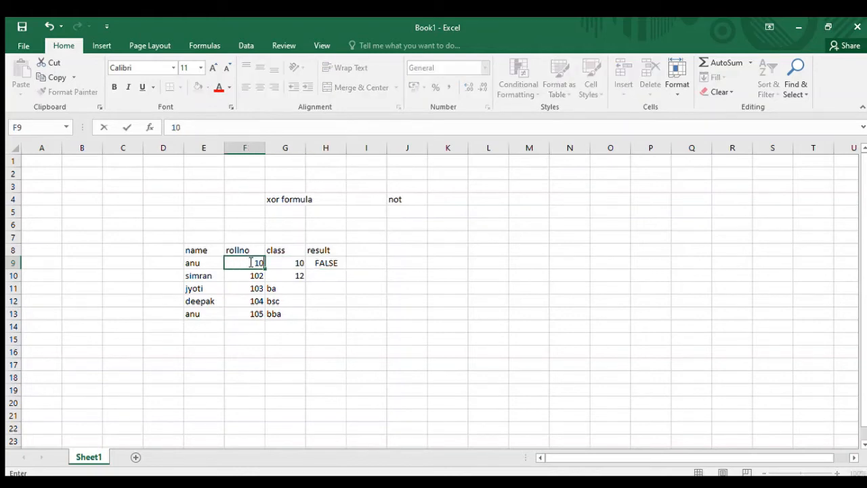
{"action": "type", "text": "8"}
{"action": "key", "text": "Return"}
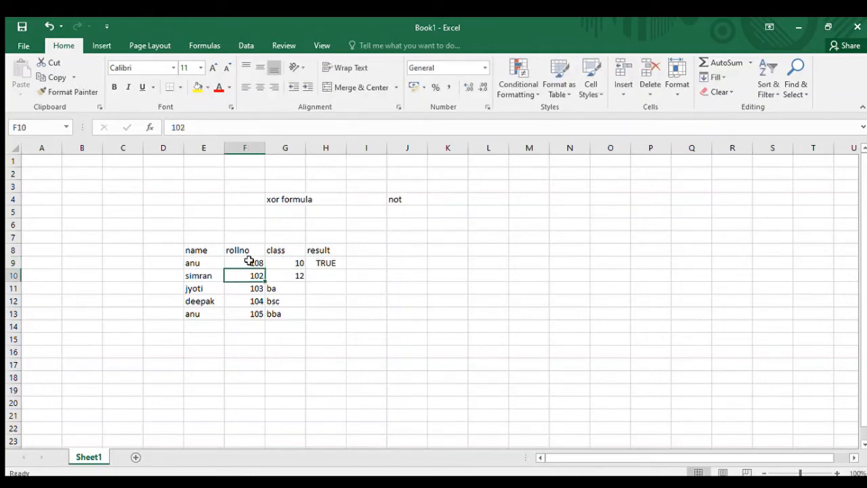
{"action": "left_click", "coordinate": [324, 262]}
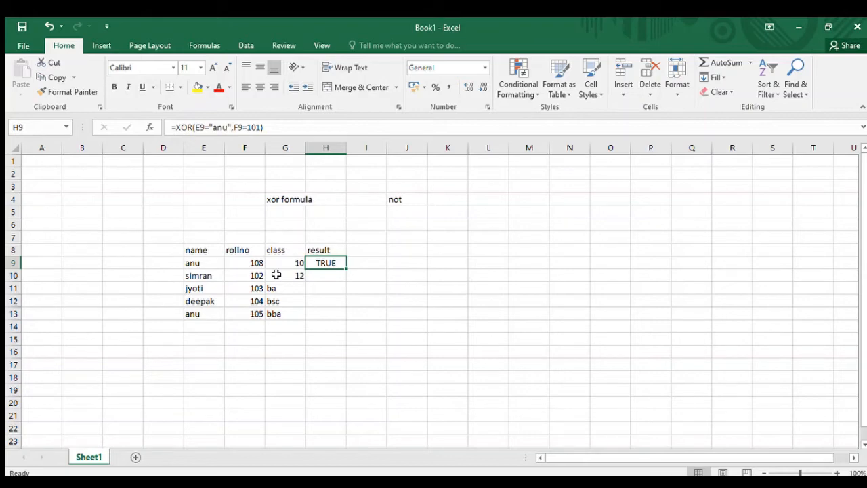
- Re-enter 108 as the first student's roll number in F9 and return to the XOR result in H9
{"action": "key", "text": "Left"}
{"action": "key", "text": "Left"}
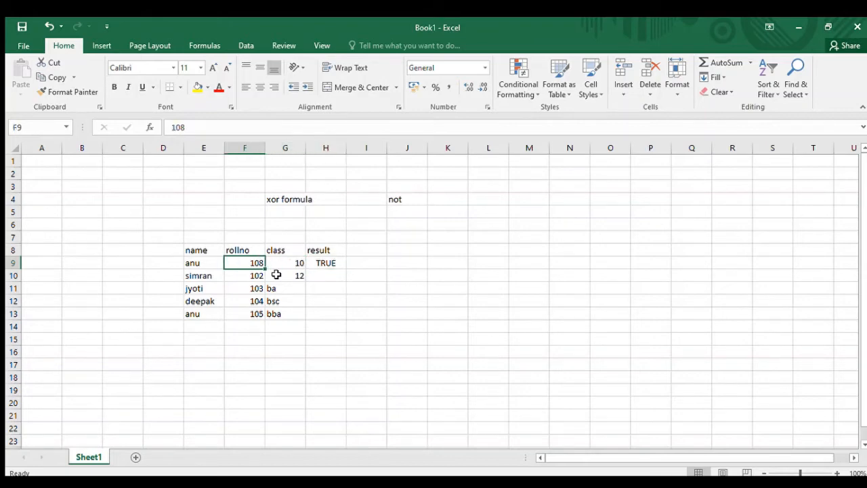
{"action": "type", "text": "108"}
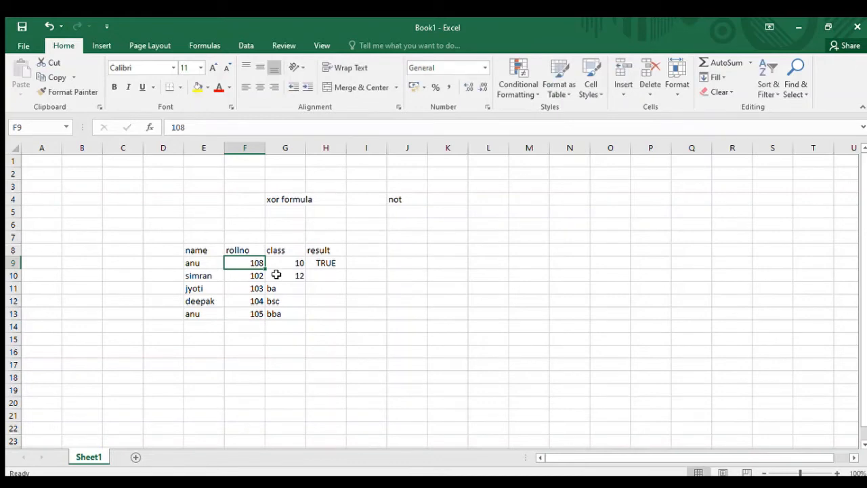
{"action": "key", "text": "Tab"}
{"action": "key", "text": "Right"}
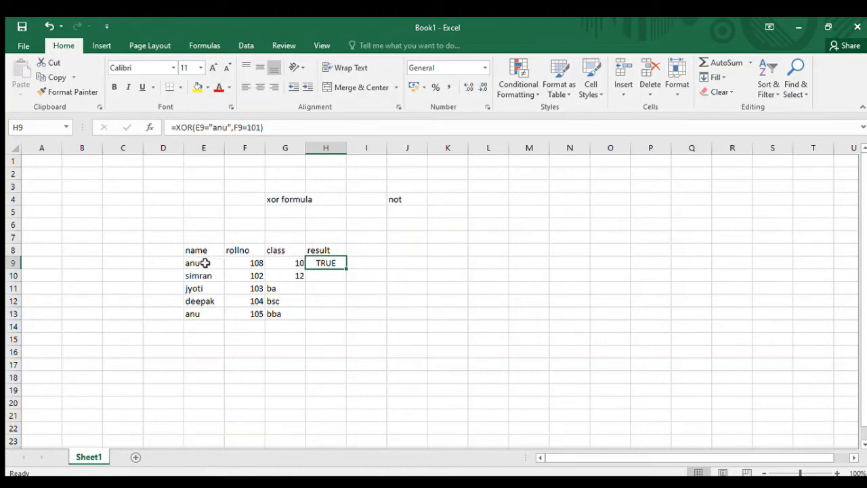
- Restore the roll number in F9 to 101 and select the XOR formula cell H9
{"action": "left_click", "coordinate": [254, 262]}
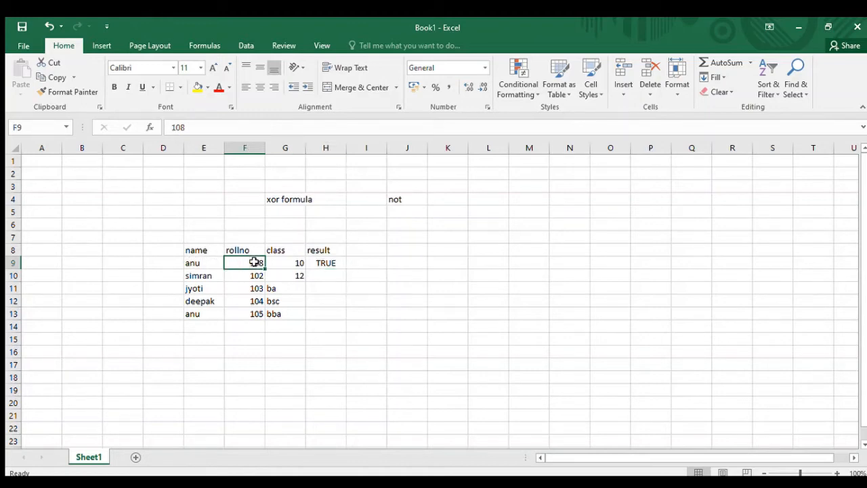
{"action": "type", "text": "101"}
{"action": "key", "text": "Return"}
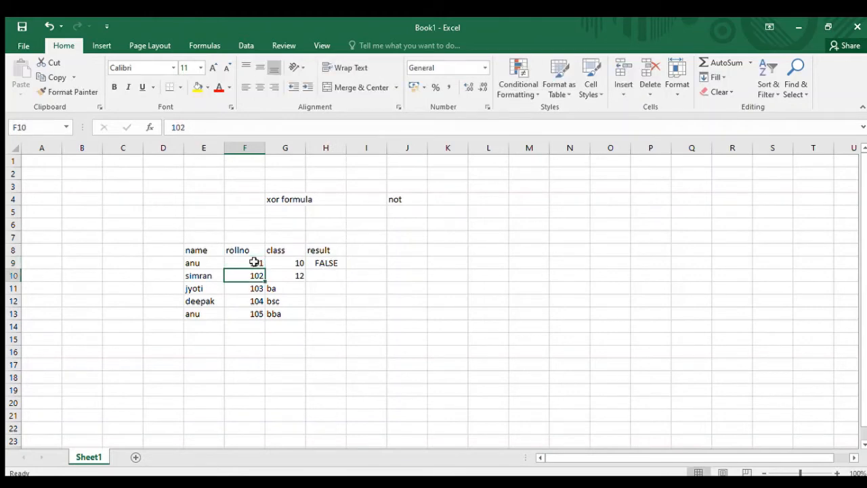
{"action": "left_click", "coordinate": [321, 262]}
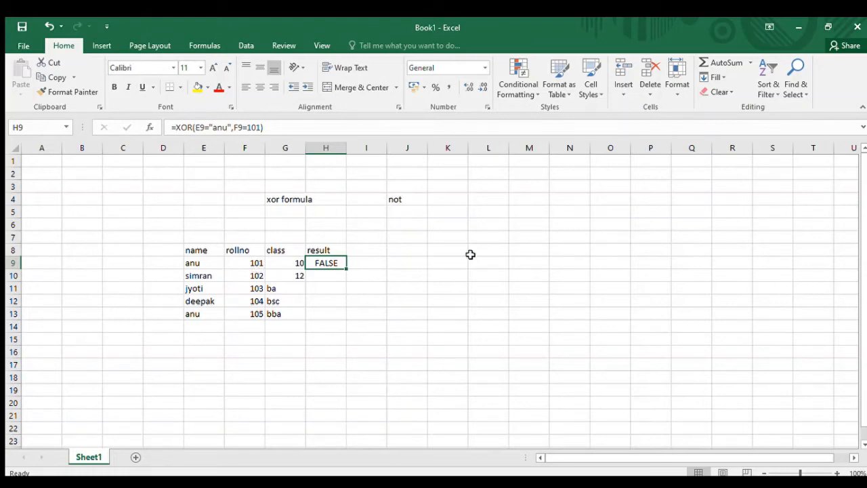
- Enter the logical value TRUE in N9, starting a separate truth table beside the student table
{"action": "left_click", "coordinate": [571, 264]}
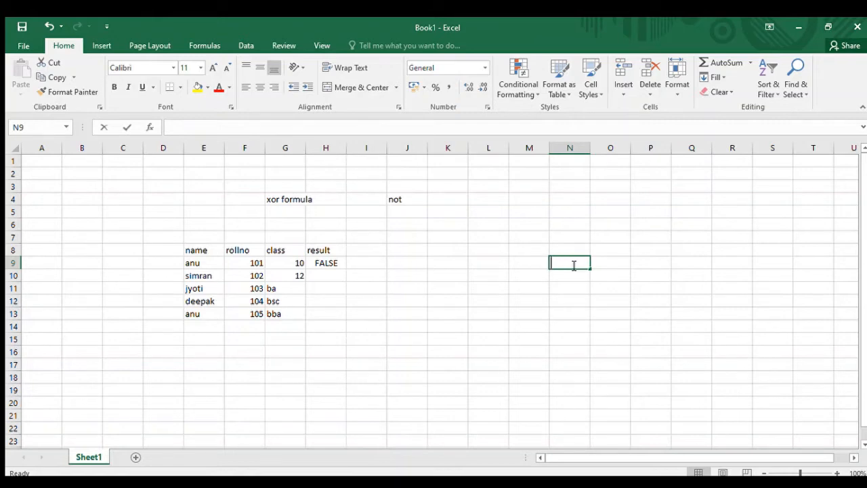
{"action": "type", "text": "true"}
{"action": "key", "text": "ctrl+Return"}
{"action": "key", "text": "Return"}
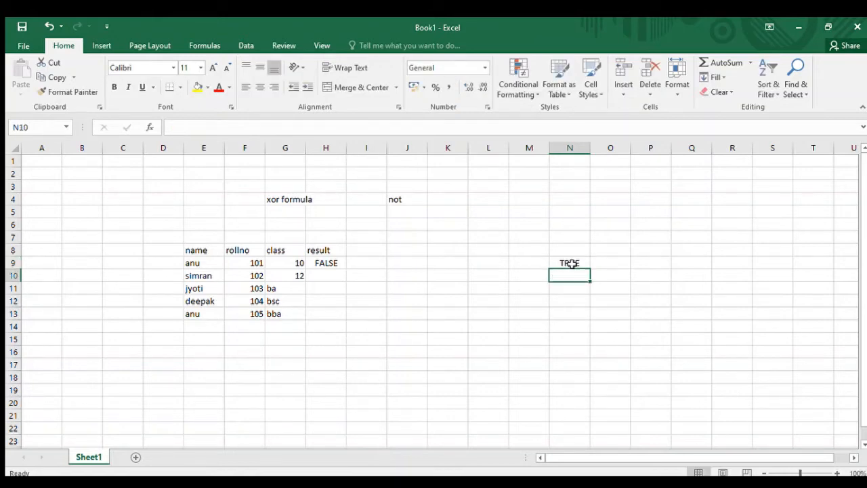
- Enter the header valu1 in M8 as the first column of the truth table
{"action": "key", "text": "Up"}
{"action": "key", "text": "Left"}
{"action": "key", "text": "Up"}
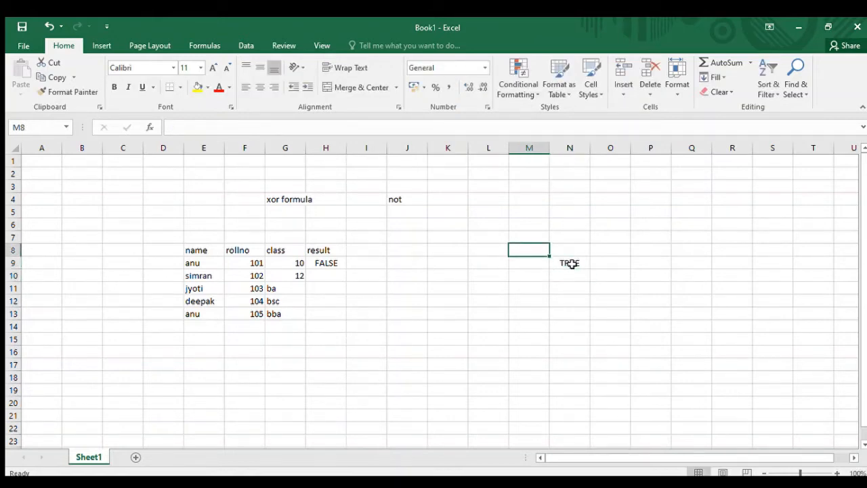
{"action": "type", "text": "val;1"}
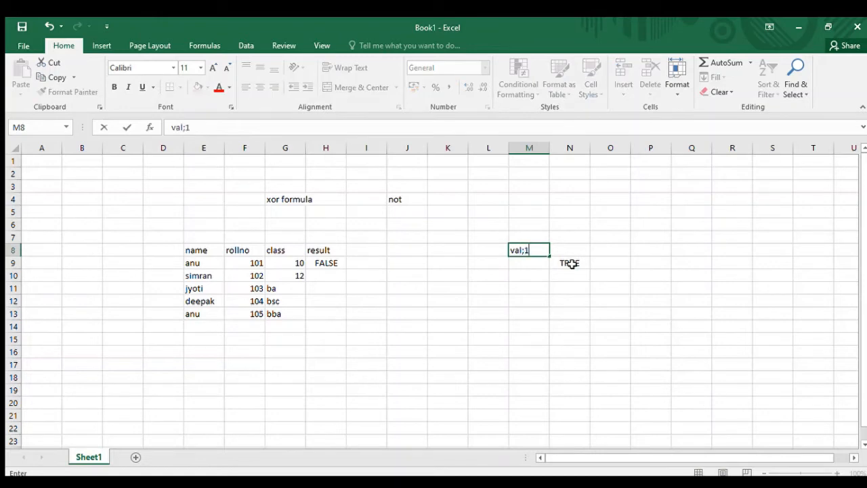
{"action": "key", "text": "Return"}
{"action": "key", "text": "Up"}
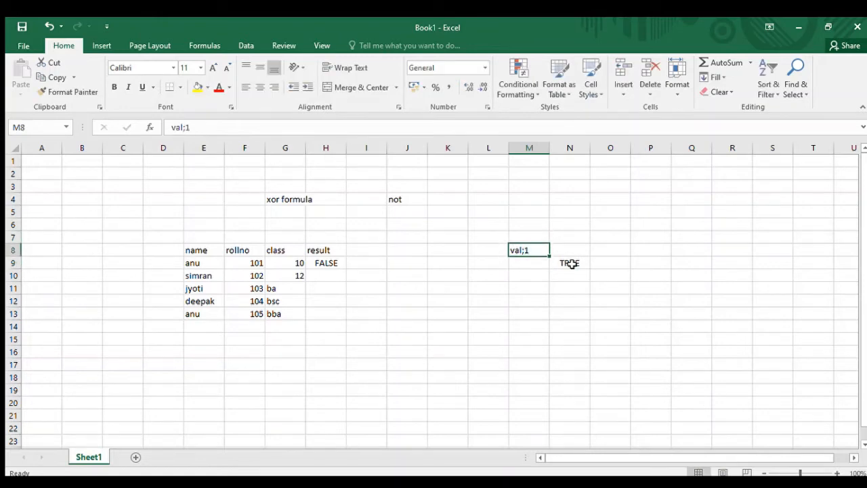
{"action": "type", "text": "valu1"}
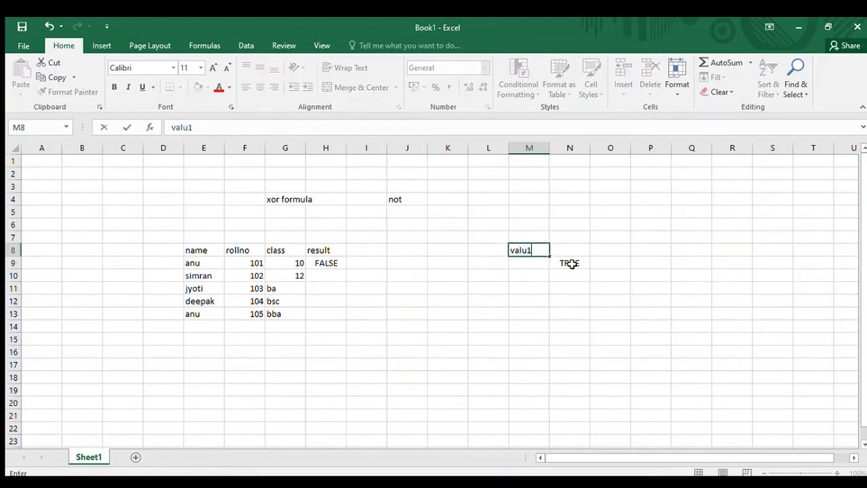
{"action": "key", "text": "Return"}
{"action": "key", "text": "Up"}
- Add the truth table headers valu2 in N8 and results in O8
{"action": "key", "text": "Right"}
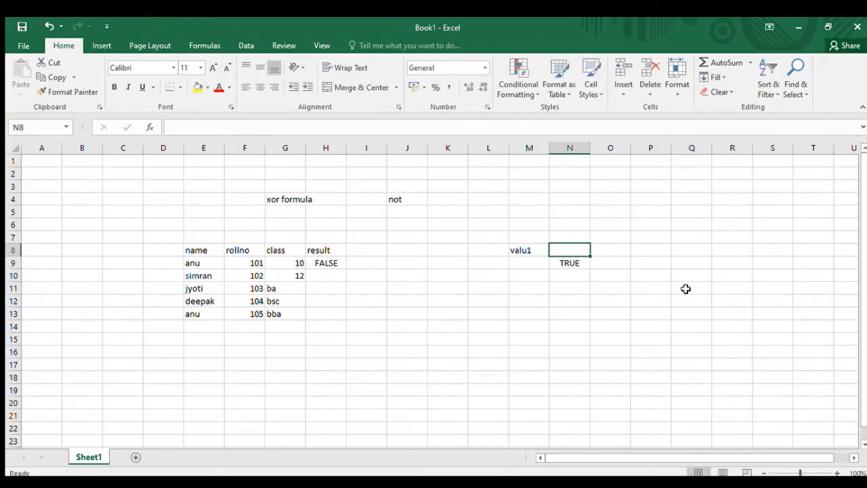
{"action": "type", "text": "valu2"}
{"action": "key", "text": "Return"}
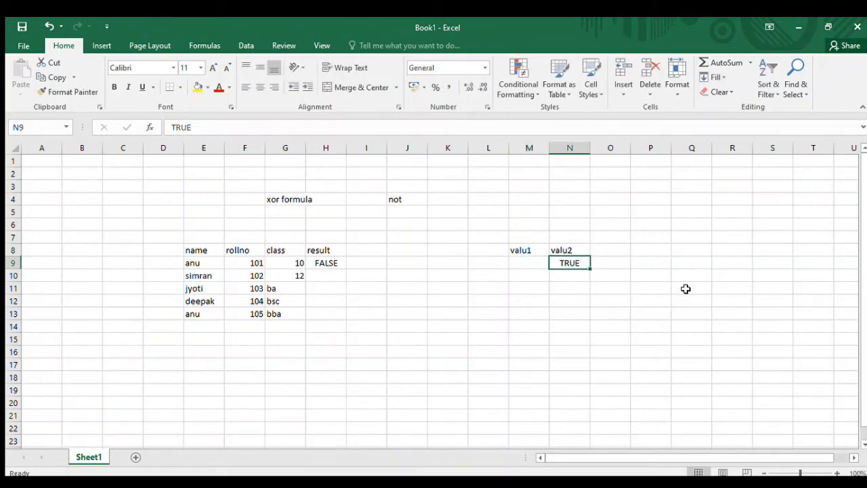
{"action": "key", "text": "Up"}
{"action": "key", "text": "Right"}
{"action": "type", "text": "results"}
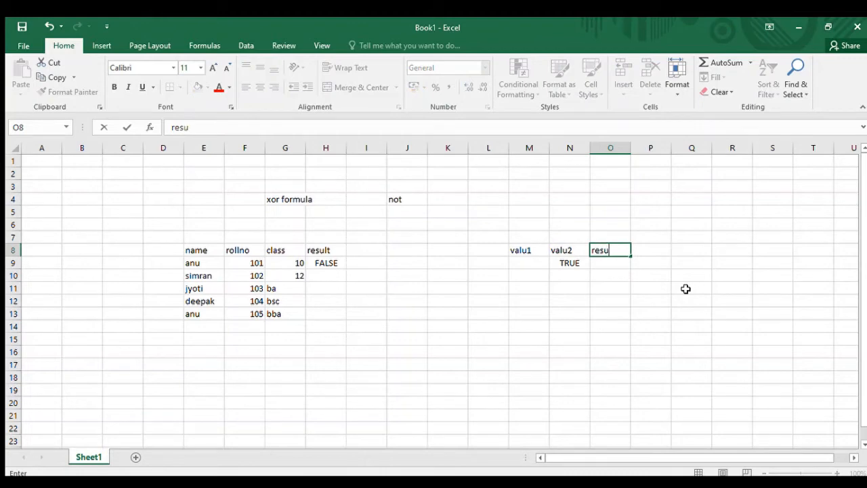
{"action": "key", "text": "Return"}
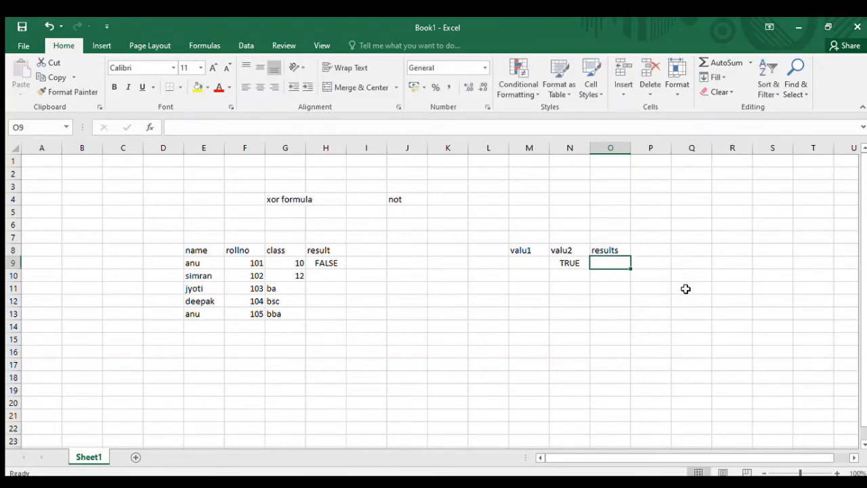
- Fill the results column in O9 to O12 with TRUE, FALSE, TRUE and FALSE
{"action": "type", "text": "true"}
{"action": "key", "text": "Return"}
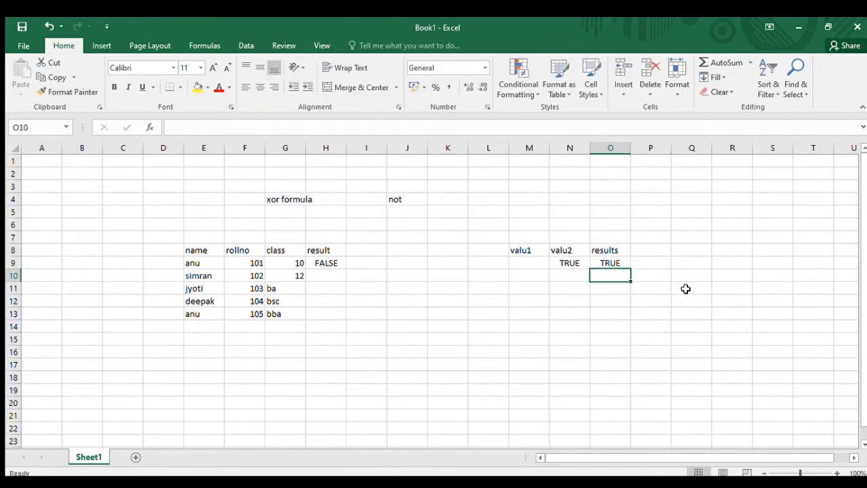
{"action": "type", "text": "false"}
{"action": "key", "text": "Return"}
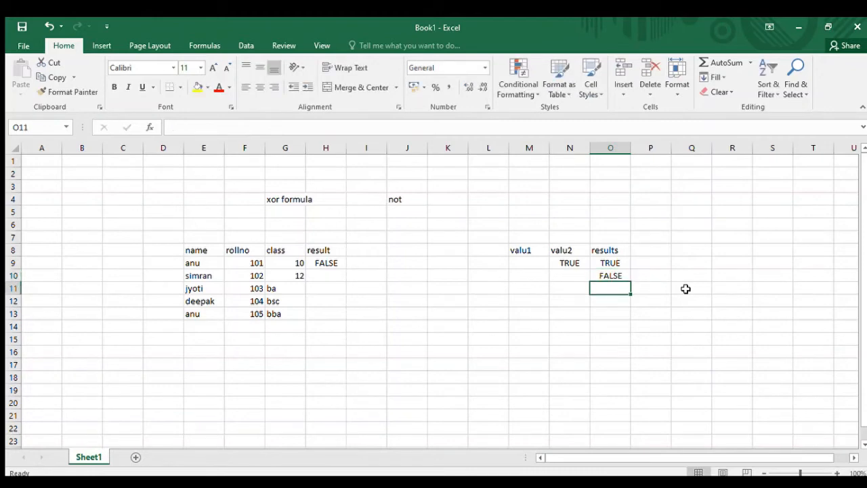
{"action": "type", "text": "true"}
{"action": "key", "text": "Return"}
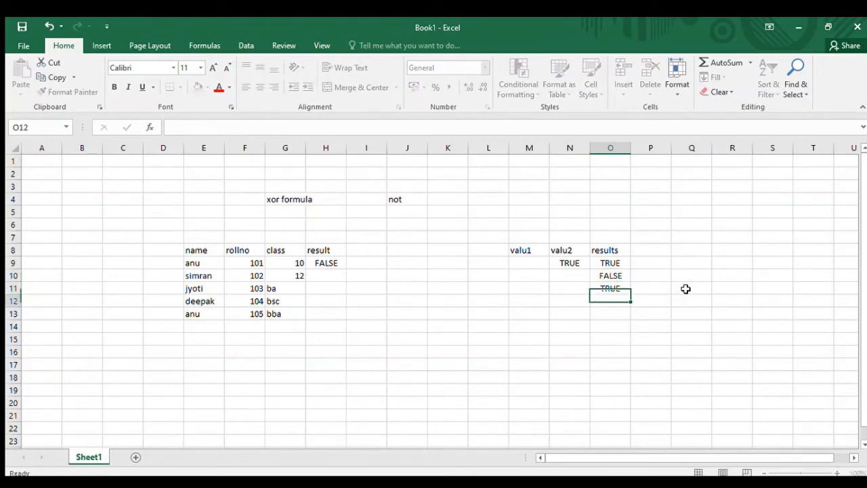
{"action": "type", "text": "false"}
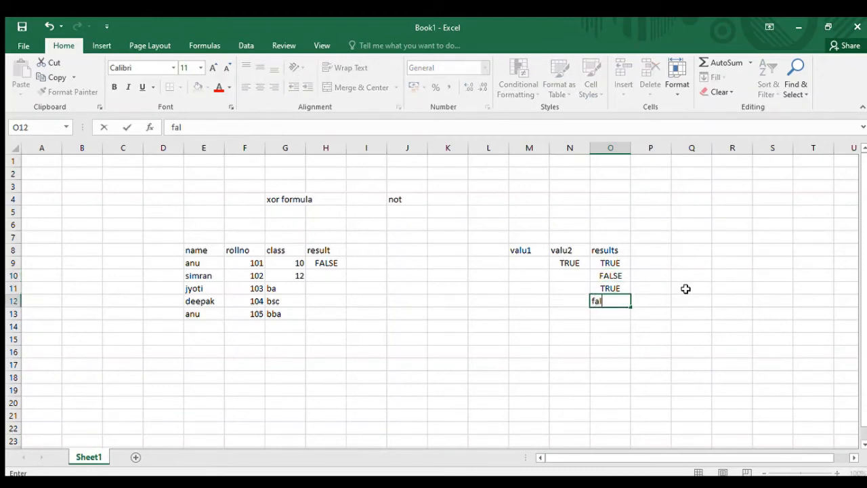
{"action": "key", "text": "Return"}
- Enter TRUE in M9 as the first entry of the valu1 column
{"action": "key", "text": "Up"}
{"action": "key", "text": "Up"}
{"action": "key", "text": "Left"}
{"action": "key", "text": "Up"}
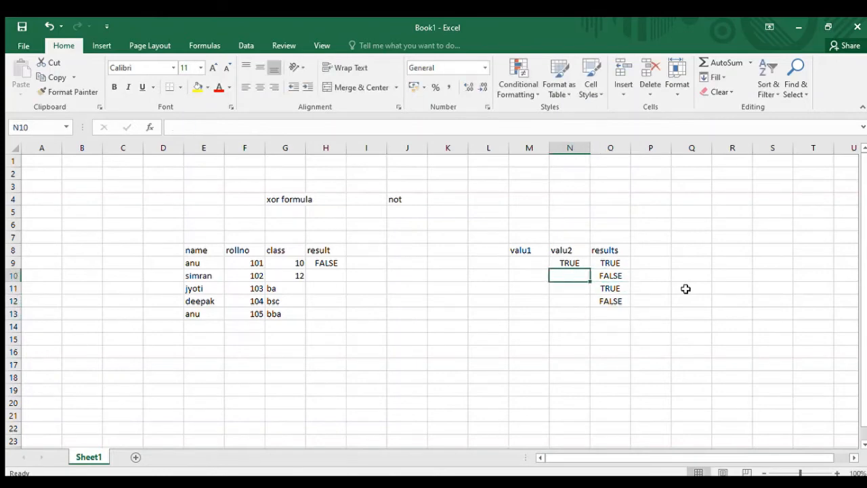
{"action": "key", "text": "Up"}
{"action": "key", "text": "Left"}
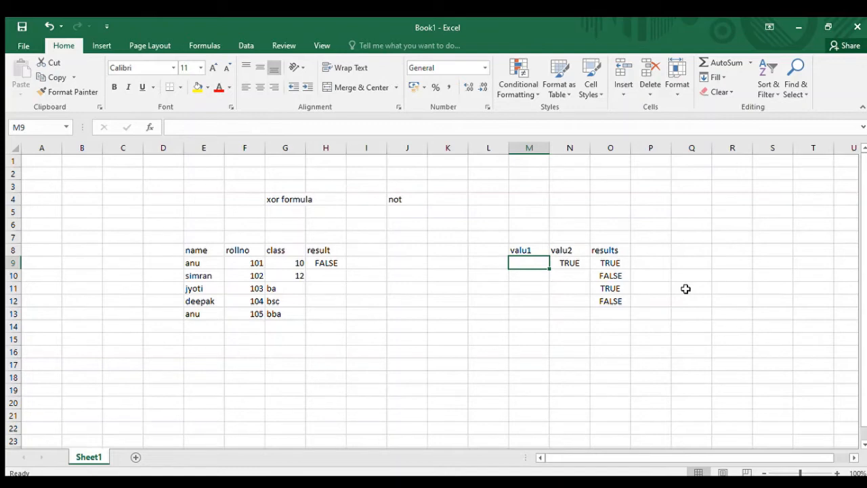
{"action": "type", "text": "t"}
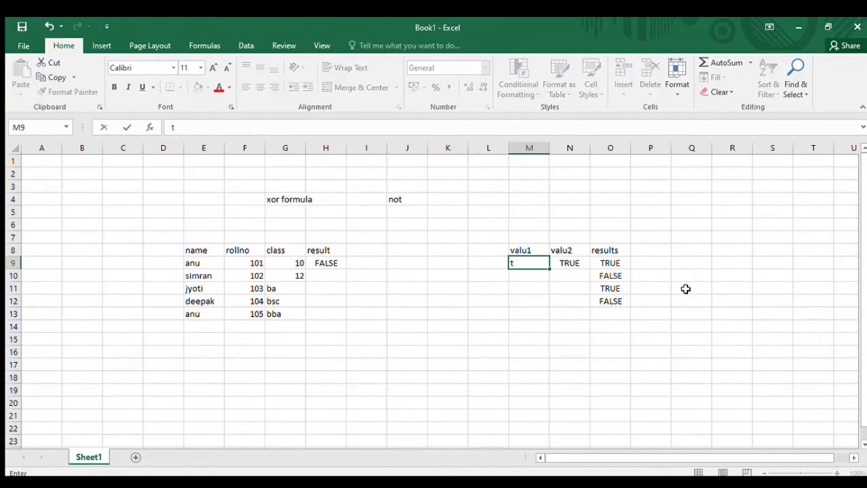
{"action": "type", "text": "rue"}
{"action": "key", "text": "Return"}
{"action": "key", "text": "Up"}
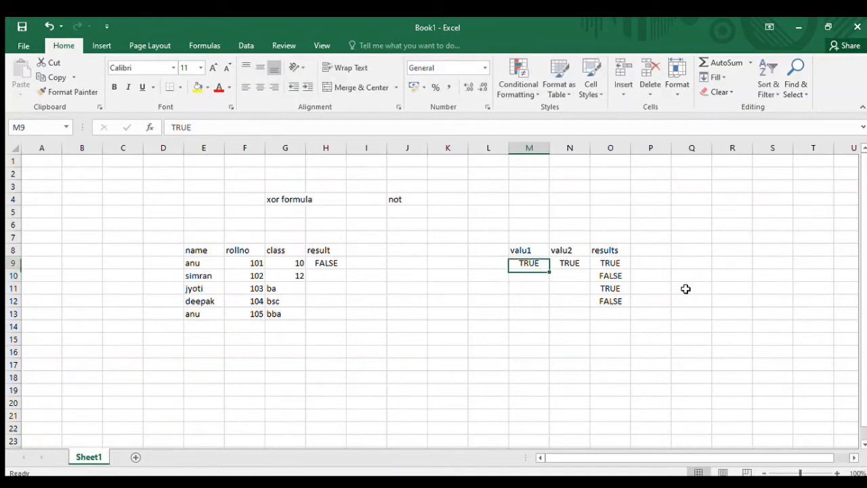
- Change the truth table's first result in O9 to FALSE
{"action": "key", "text": "Right"}
{"action": "key", "text": "Left"}
{"action": "key", "text": "Right"}
{"action": "key", "text": "Left"}
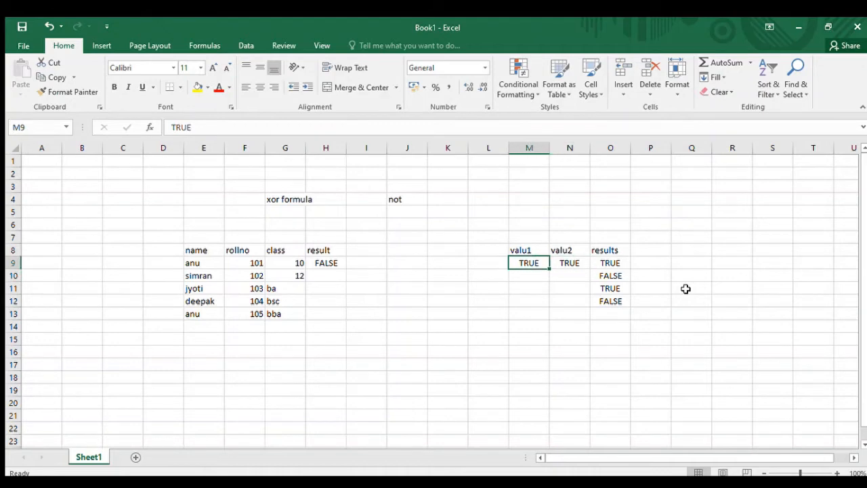
{"action": "key", "text": "Right"}
{"action": "key", "text": "Right"}
{"action": "type", "text": "false"}
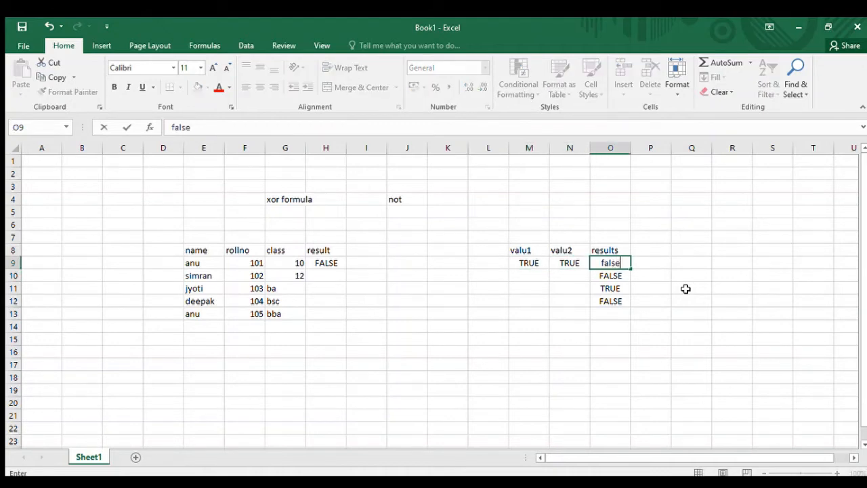
{"action": "key", "text": "Return"}
- Fill in the truth table's third row with FALSE in M11 and TRUE in N11
{"action": "key", "text": "Up"}
{"action": "key", "text": "Left"}
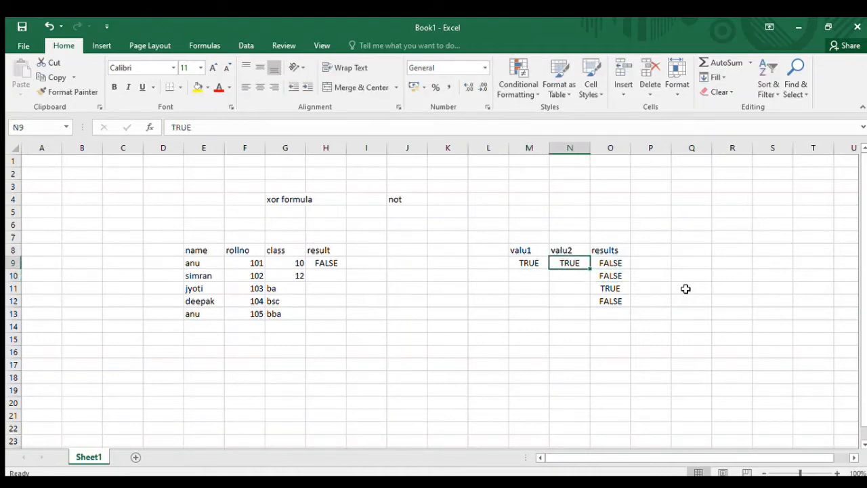
{"action": "key", "text": "Down"}
{"action": "key", "text": "Right"}
{"action": "key", "text": "Right"}
{"action": "key", "text": "Down"}
{"action": "key", "text": "Left"}
{"action": "key", "text": "Left"}
{"action": "key", "text": "Left"}
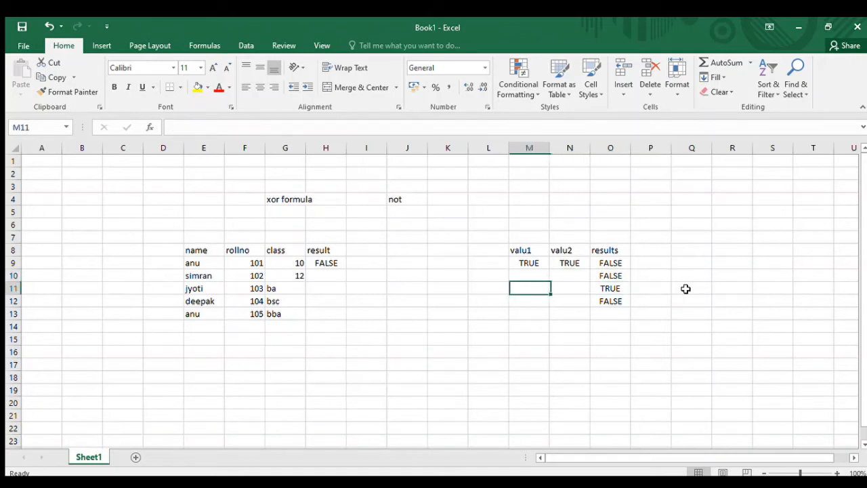
{"action": "type", "text": "false"}
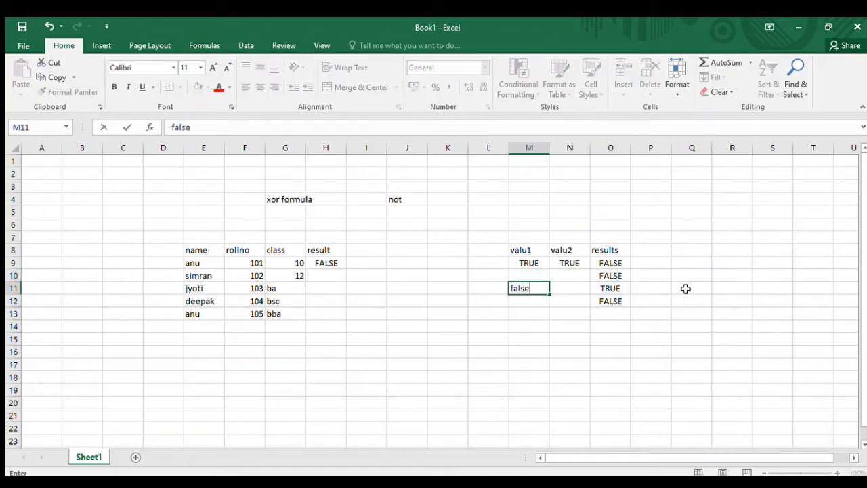
{"action": "key", "text": "Return"}
{"action": "key", "text": "Up"}
{"action": "key", "text": "Right"}
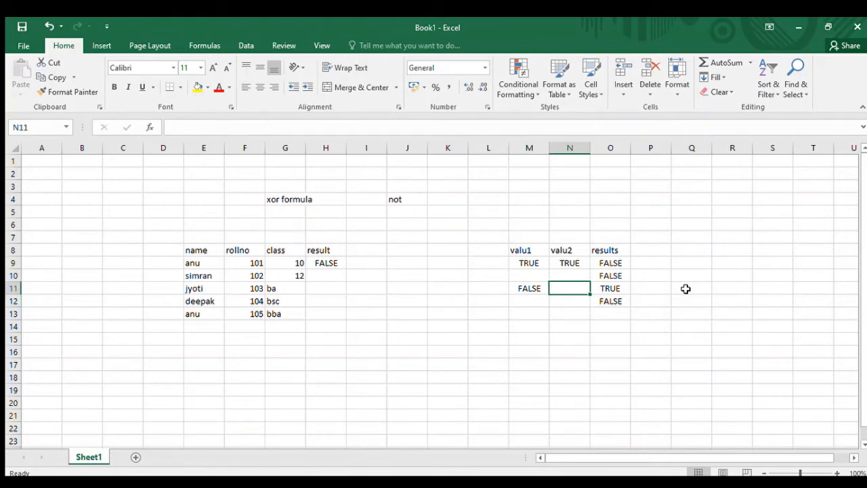
{"action": "type", "text": "true"}
{"action": "key", "text": "Return"}
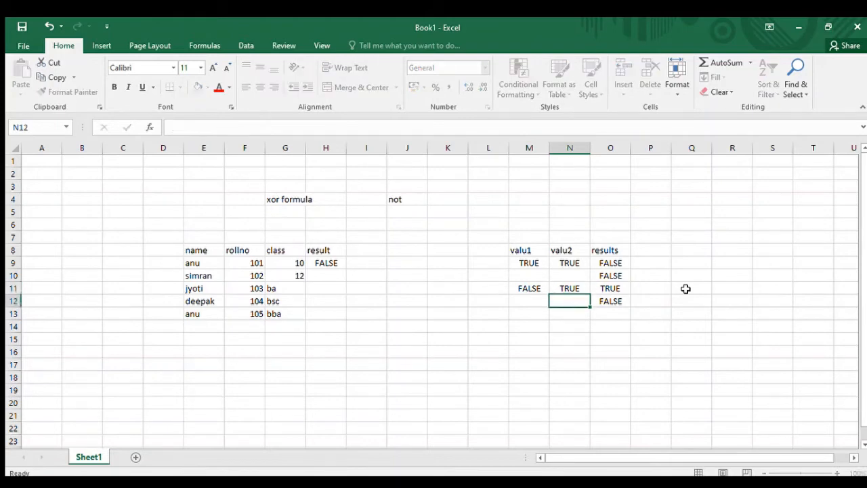
{"action": "key", "text": "Up"}
{"action": "key", "text": "Right"}
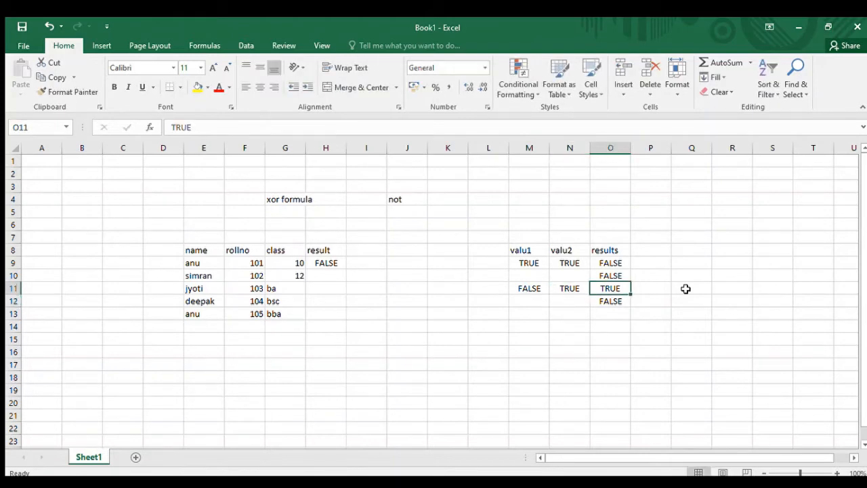
{"action": "key", "text": "Left"}
{"action": "key", "text": "Left"}
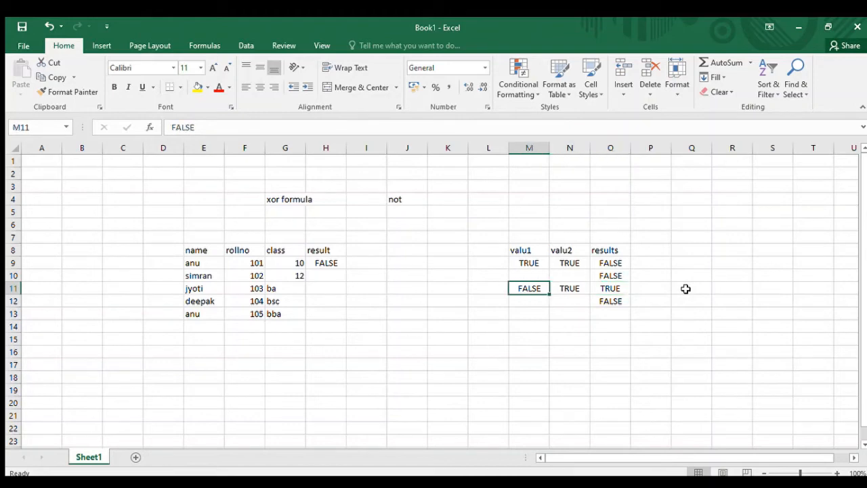
- Change the first student's roll number in F9 to 108 and append 1 to the name in E9 to test the XOR formula
{"action": "left_click", "coordinate": [252, 264]}
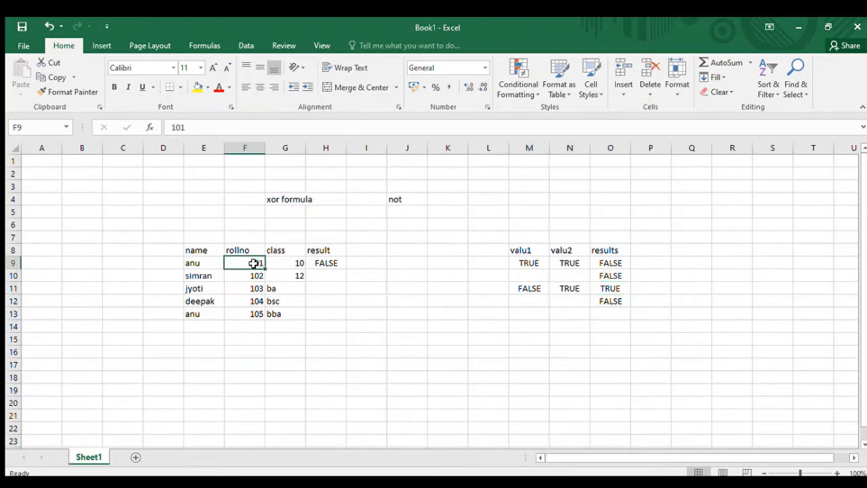
{"action": "type", "text": "108"}
{"action": "key", "text": "Return"}
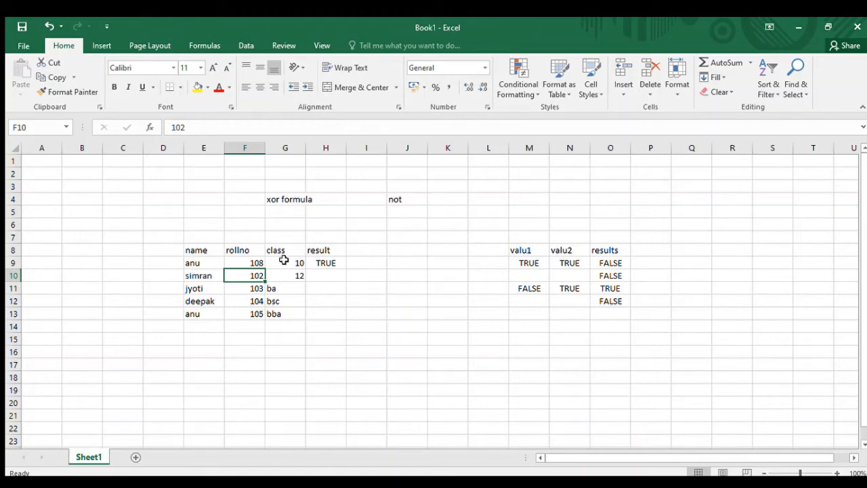
{"action": "left_click", "coordinate": [252, 261]}
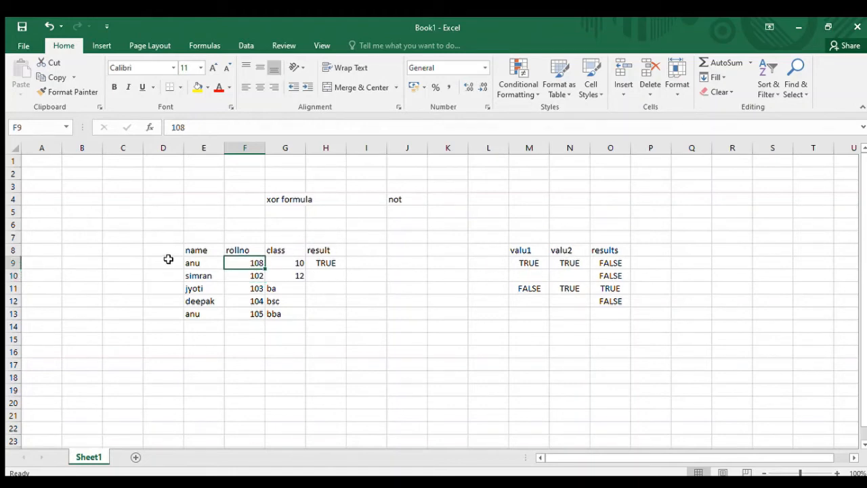
{"action": "left_click", "coordinate": [195, 264]}
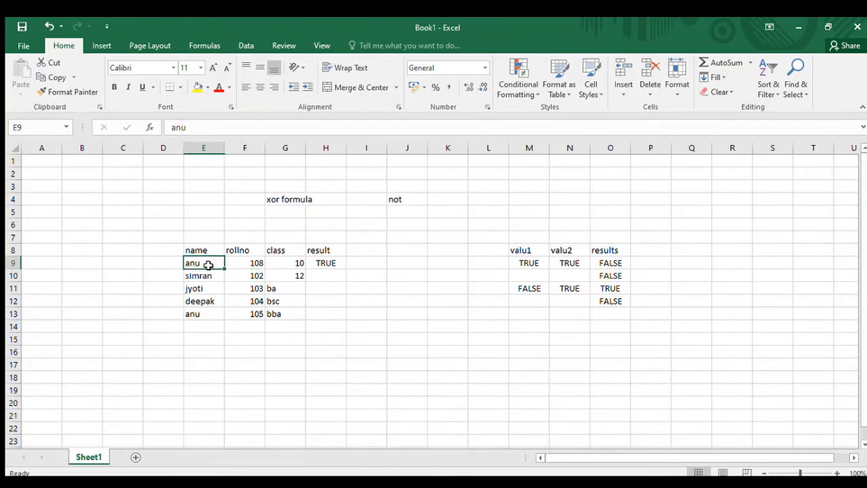
{"action": "double_click", "coordinate": [205, 264]}
{"action": "type", "text": "1"}
{"action": "key", "text": "Return"}
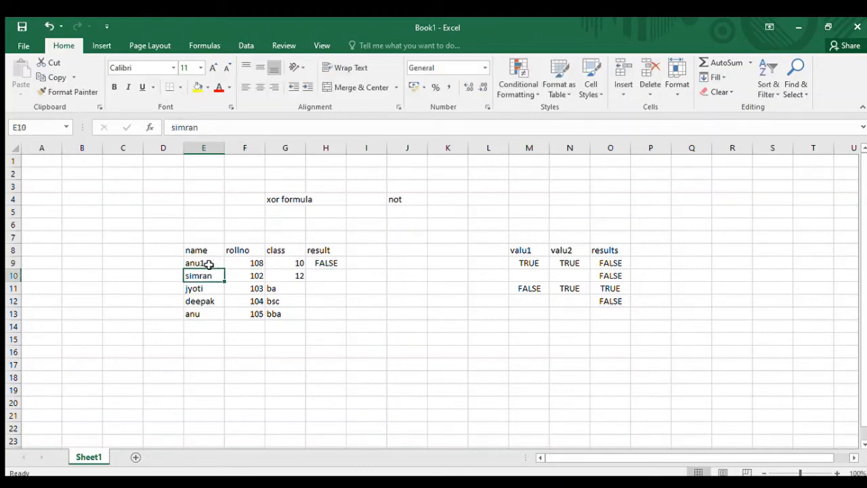
- Fill in the truth table's fourth row with FALSE in both M12 and N12
{"action": "left_click", "coordinate": [529, 298]}
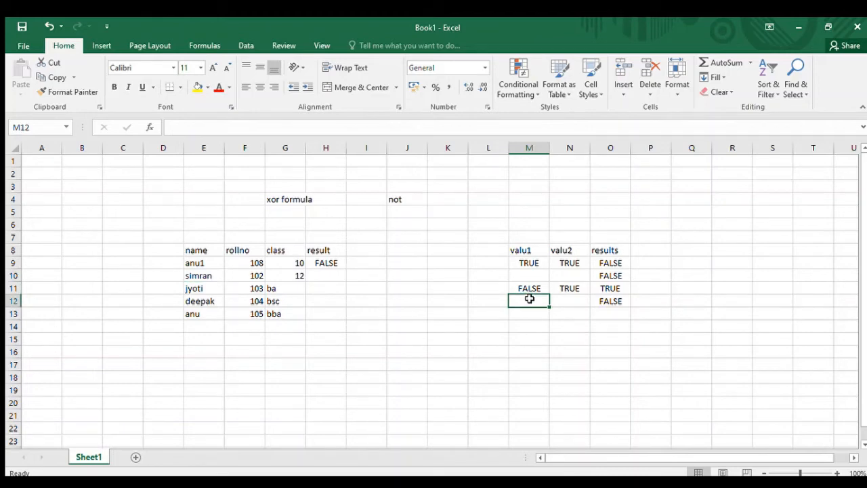
{"action": "type", "text": "false"}
{"action": "key", "text": "Return"}
{"action": "type", "text": "4"}
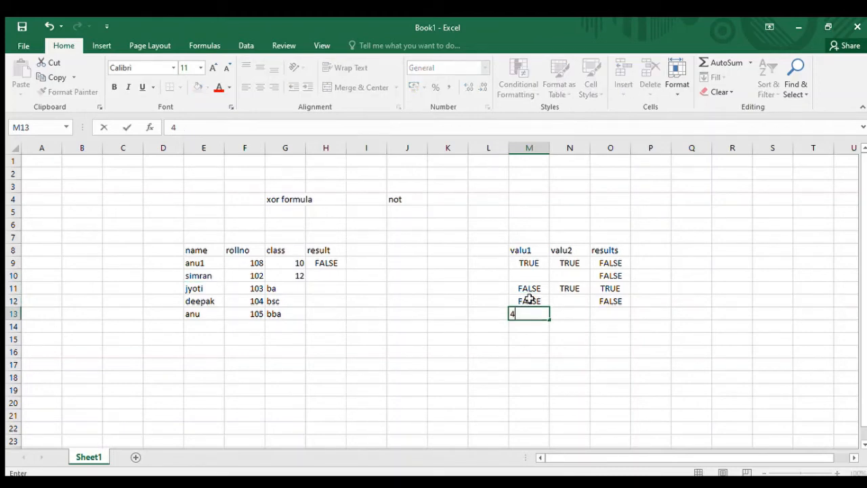
{"action": "key", "text": "Up"}
{"action": "key", "text": "Right"}
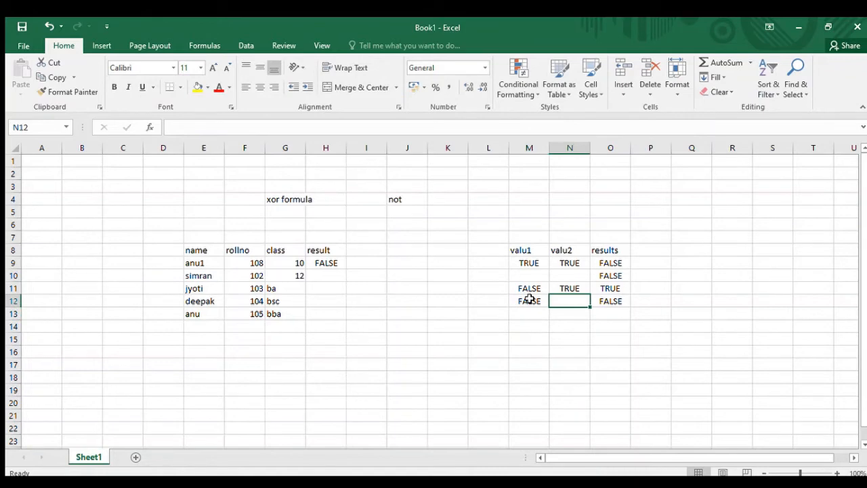
{"action": "type", "text": "false"}
{"action": "key", "text": "Return"}
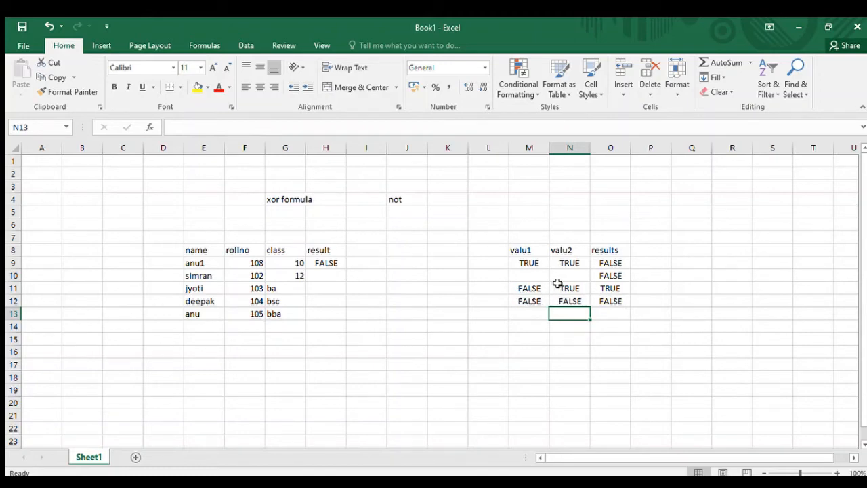
- Change the truth table's second result in O10 to TRUE
{"action": "left_click", "coordinate": [612, 276]}
{"action": "type", "text": "true"}
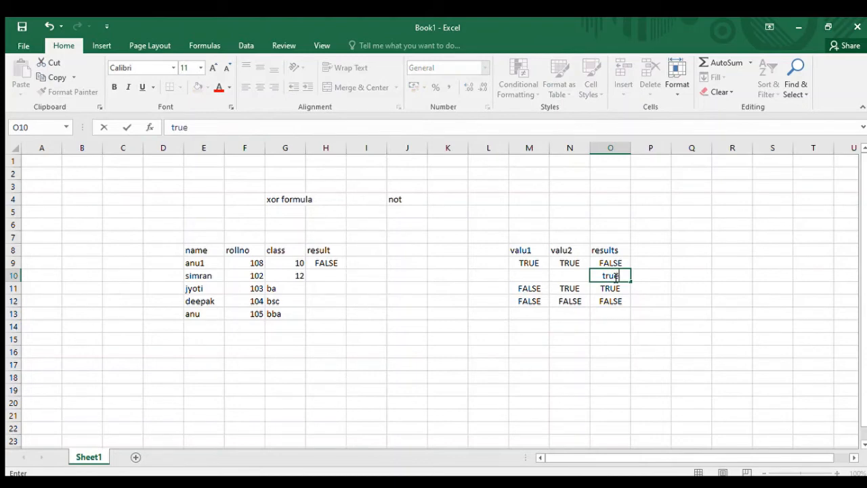
{"action": "key", "text": "Return"}
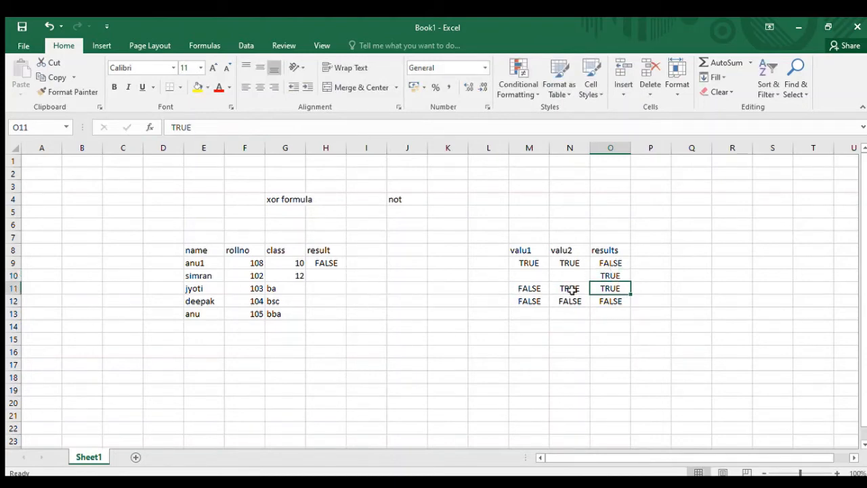
- Complete the truth table's second row with TRUE in M10 and FALSE in N10
{"action": "left_click", "coordinate": [532, 273]}
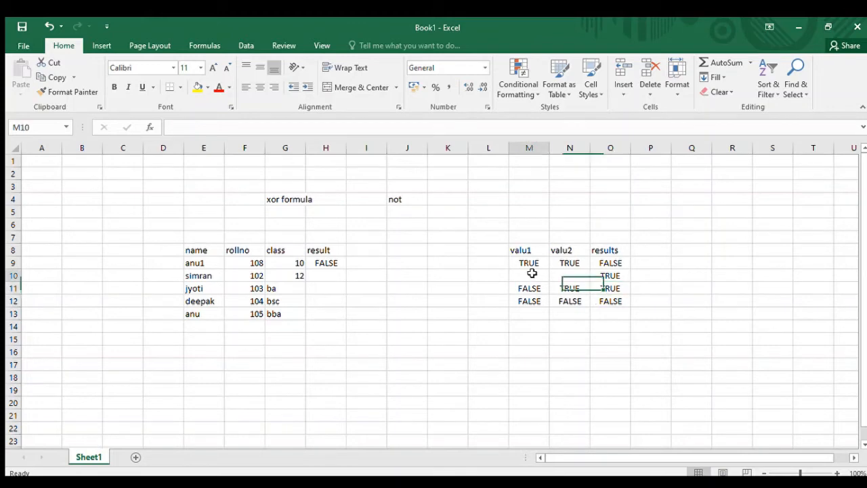
{"action": "type", "text": "true"}
{"action": "key", "text": "Return"}
{"action": "key", "text": "Right"}
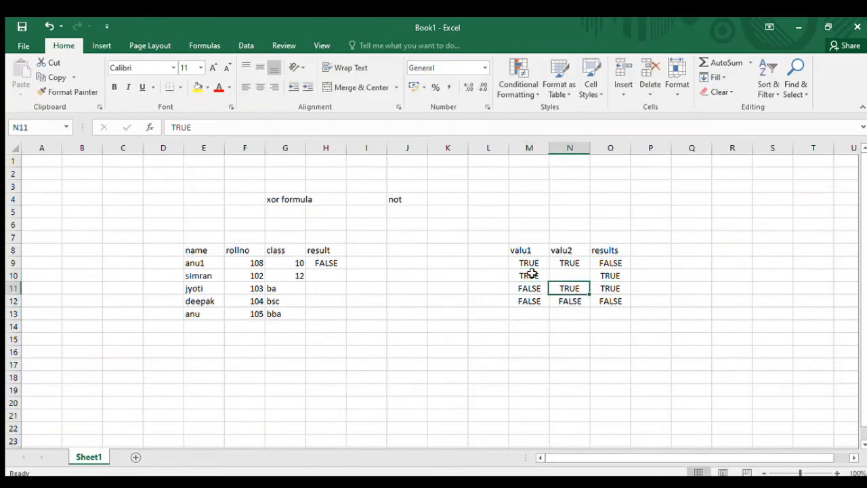
{"action": "key", "text": "Up"}
{"action": "type", "text": "false"}
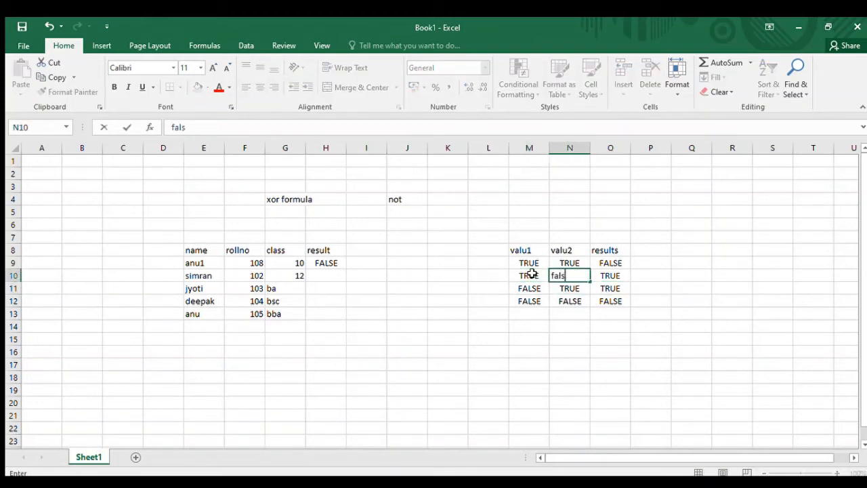
{"action": "key", "text": "Return"}
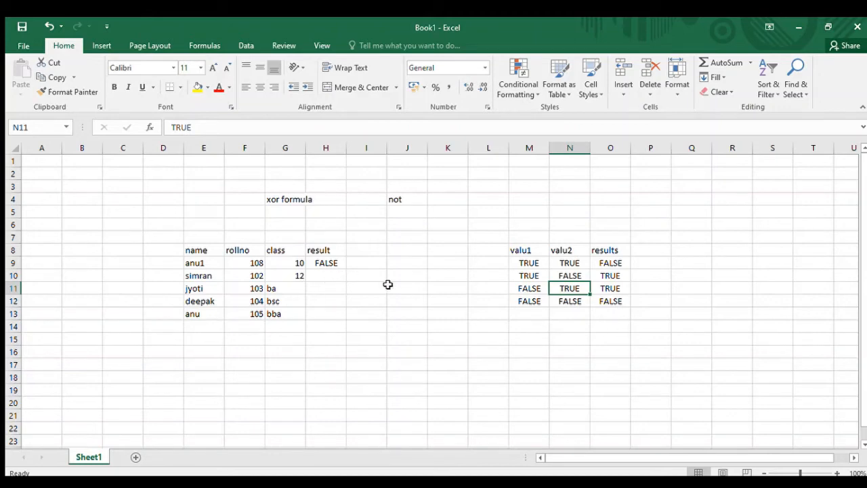
- Extend the XOR formula in H9 with a third condition, G9=10
{"action": "left_click", "coordinate": [326, 263]}
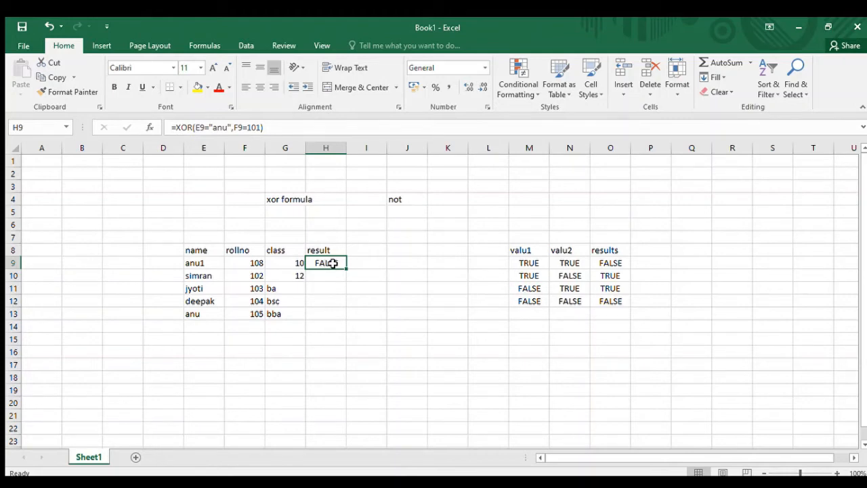
{"action": "double_click", "coordinate": [332, 264]}
{"action": "left_click", "coordinate": [399, 262]}
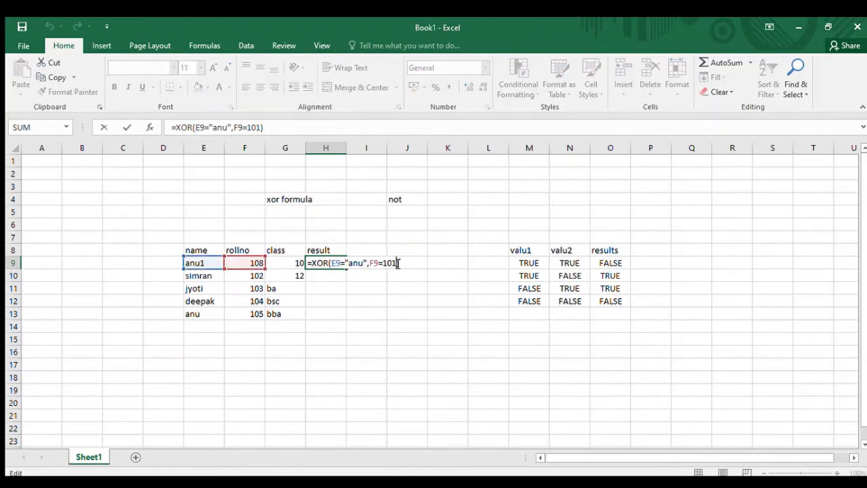
{"action": "type", "text": ","}
{"action": "type", "text": "g9="}
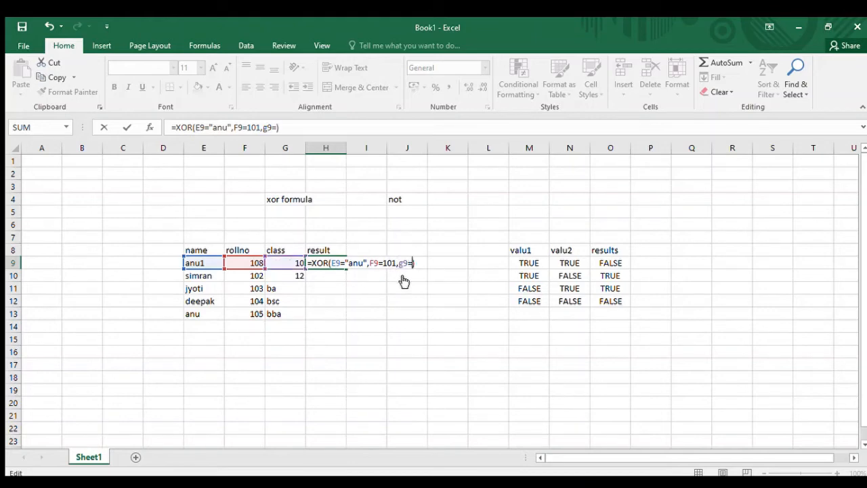
{"action": "type", "text": "10"}
{"action": "key", "text": "Return"}
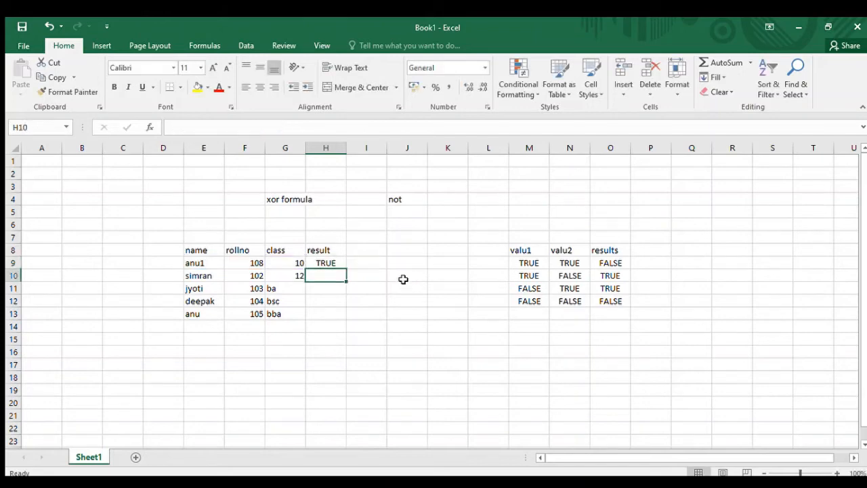
{"action": "left_click", "coordinate": [332, 263]}
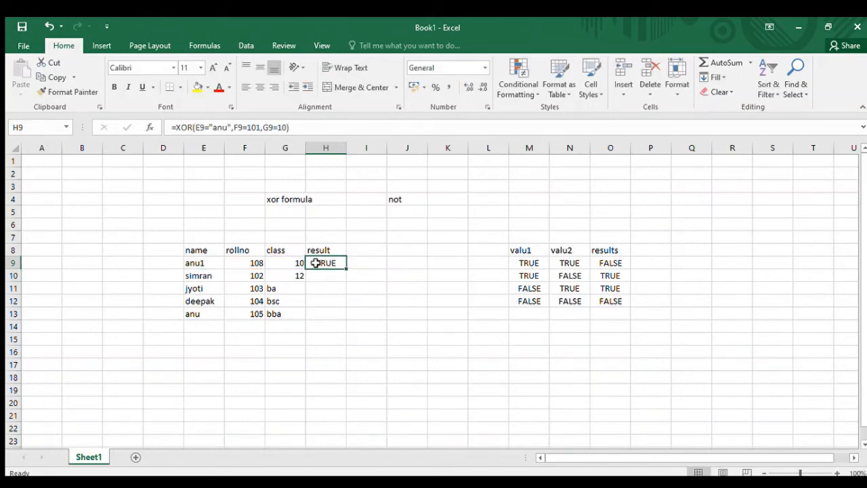
- Remove the trailing 1 from the first student's name in E9 and set the roll number in F9 to 101
{"action": "left_click", "coordinate": [215, 262]}
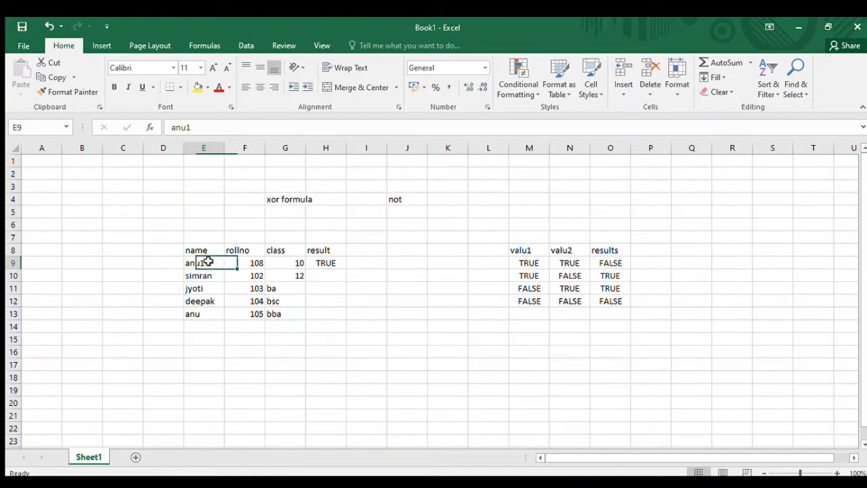
{"action": "double_click", "coordinate": [210, 263]}
{"action": "key", "text": "BackSpace"}
{"action": "key", "text": "Return"}
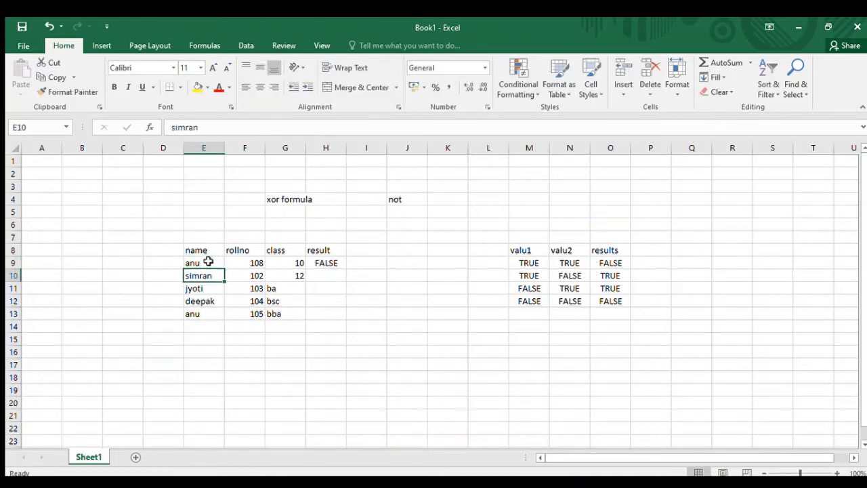
{"action": "left_click", "coordinate": [247, 262]}
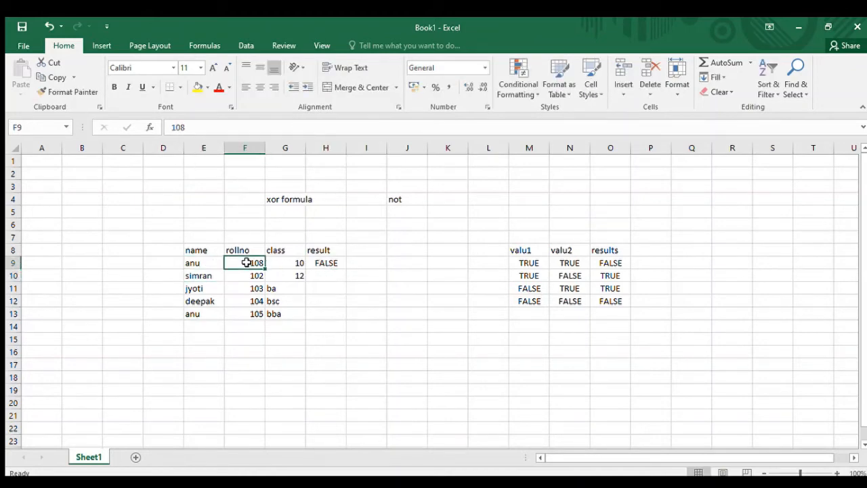
{"action": "type", "text": "101"}
{"action": "key", "text": "Return"}
{"action": "left_click", "coordinate": [290, 262]}
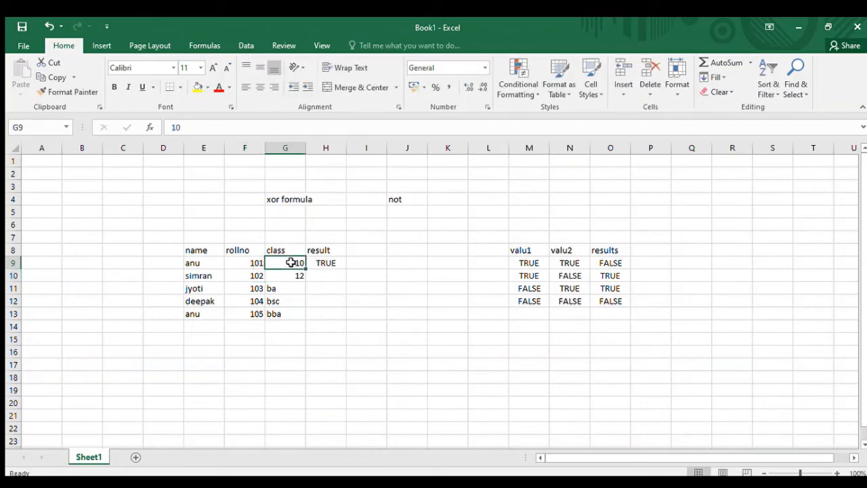
{"action": "left_click", "coordinate": [316, 263]}
{"action": "left_click", "coordinate": [221, 264]}
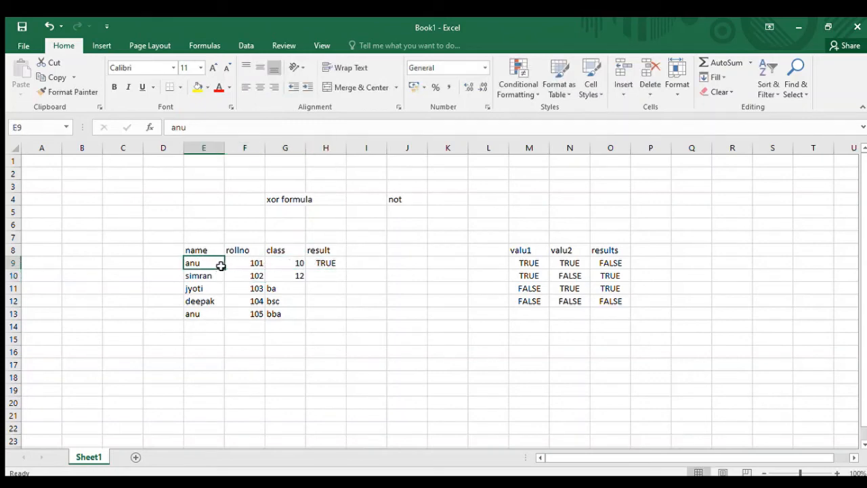
{"action": "left_click", "coordinate": [279, 263]}
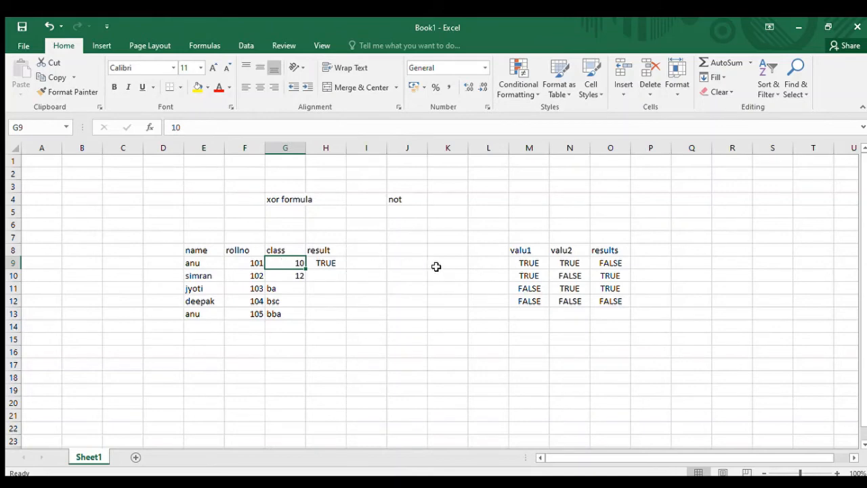
- Enter 2 in K4, beside the "not" heading
{"action": "left_click", "coordinate": [462, 201]}
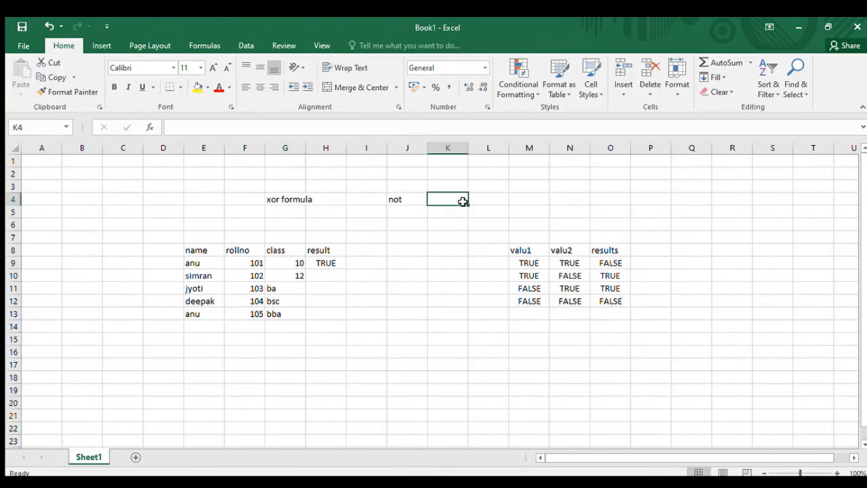
{"action": "type", "text": "2"}
{"action": "key", "text": "Return"}
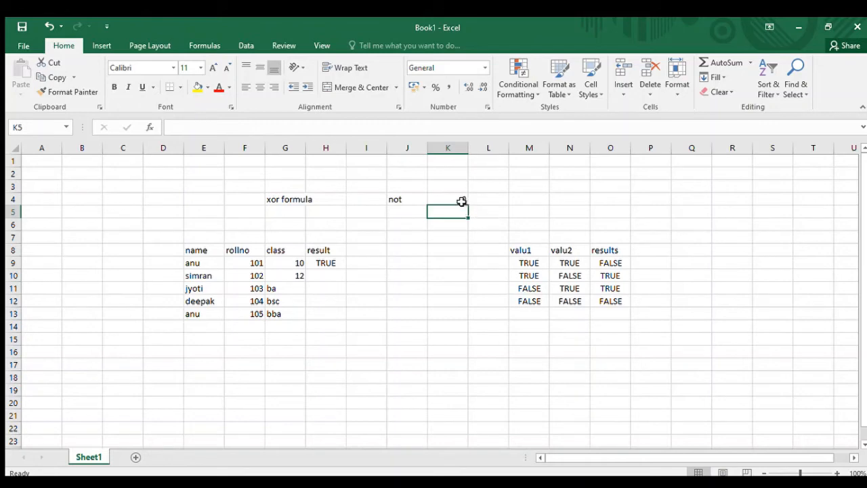
- Replace the 2 in K4 with the heading "even" and list 2, 4, 6 and 8 below it in K5:K8
{"action": "left_click", "coordinate": [461, 201]}
{"action": "type", "text": "even"}
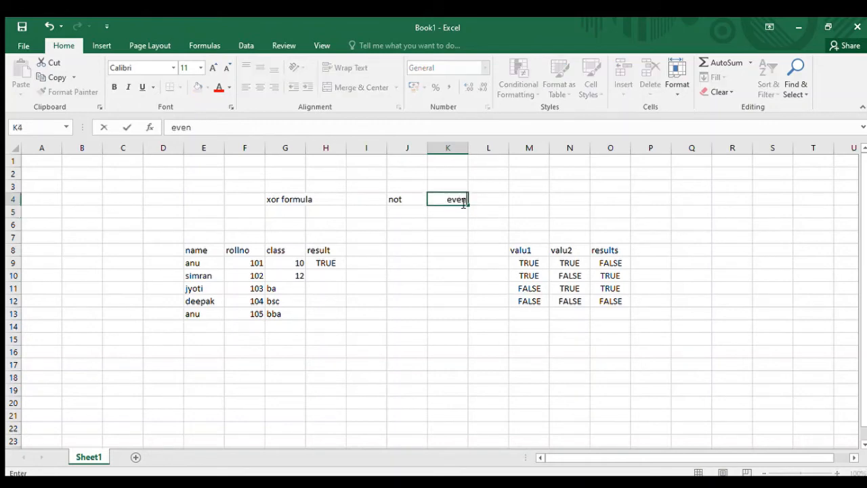
{"action": "key", "text": "Return"}
{"action": "type", "text": "2"}
{"action": "key", "text": "Return"}
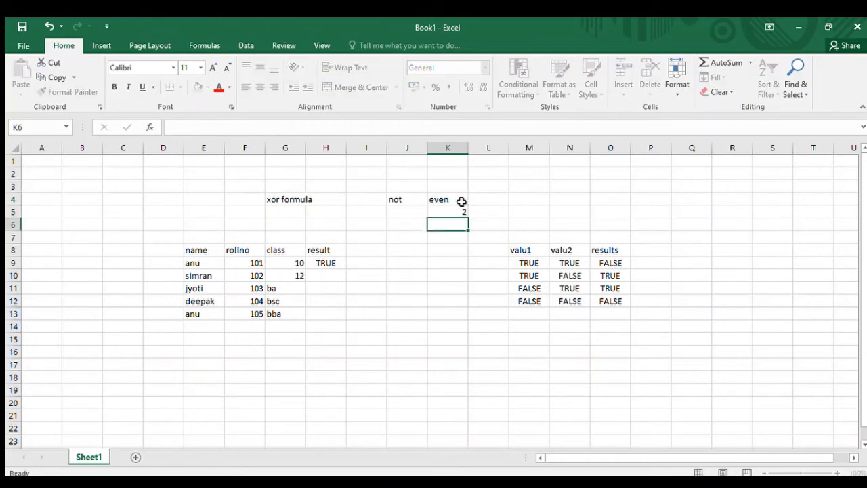
{"action": "type", "text": "4"}
{"action": "key", "text": "Return"}
{"action": "type", "text": "6"}
{"action": "key", "text": "Return"}
{"action": "type", "text": "8"}
{"action": "key", "text": "Return"}
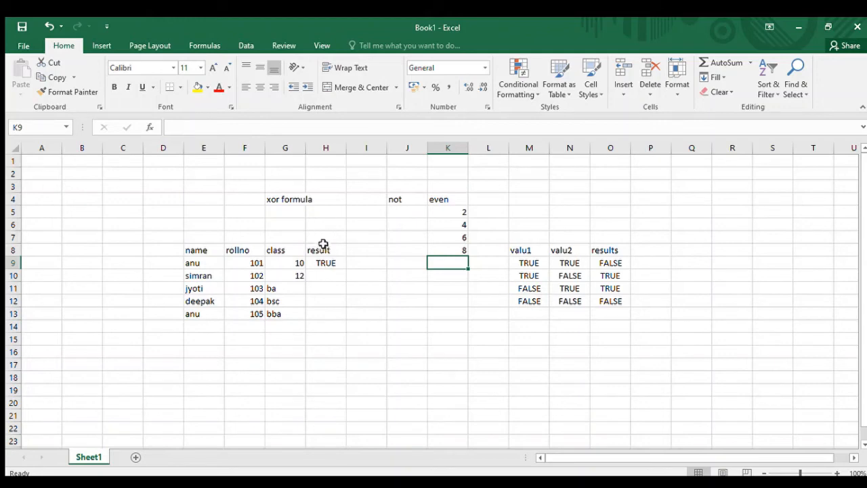
- Insert a blank column at H, between the student table's class and result columns
{"action": "left_click", "coordinate": [331, 149]}
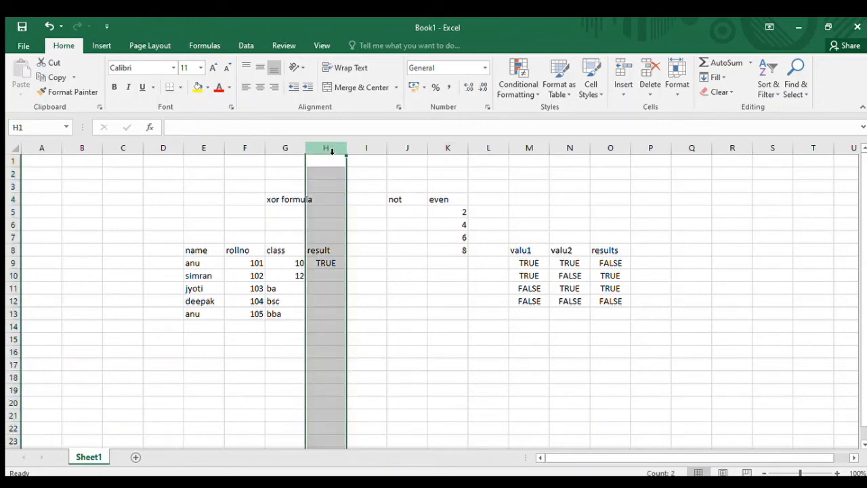
{"action": "key", "text": "ctrl+shift+plus"}
{"action": "left_click", "coordinate": [388, 241]}
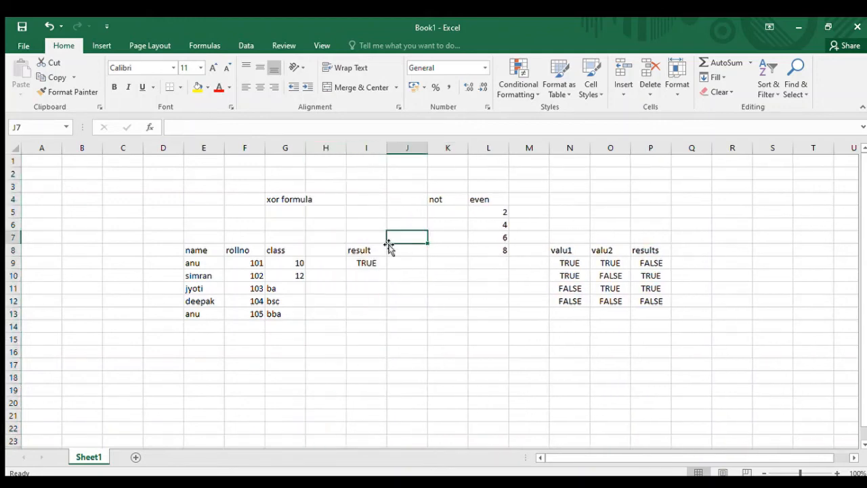
- Head the new column "address" in H8 and enter chd for the first student in H9
{"action": "left_click", "coordinate": [330, 248]}
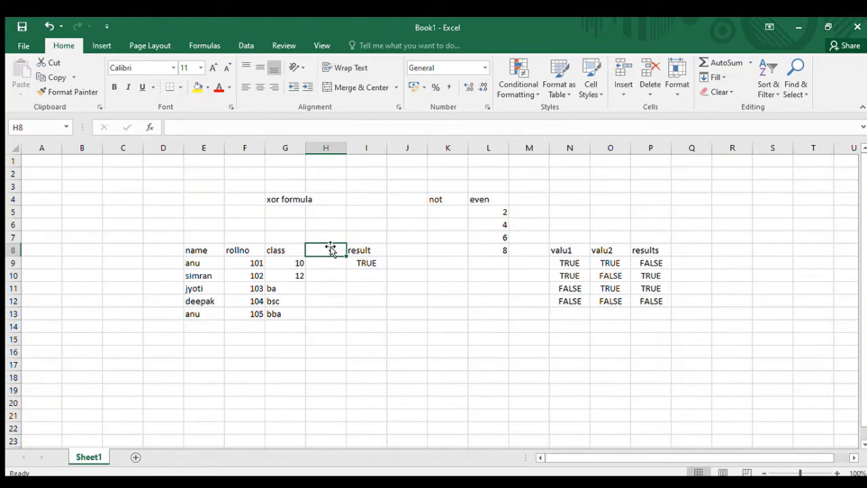
{"action": "type", "text": "address"}
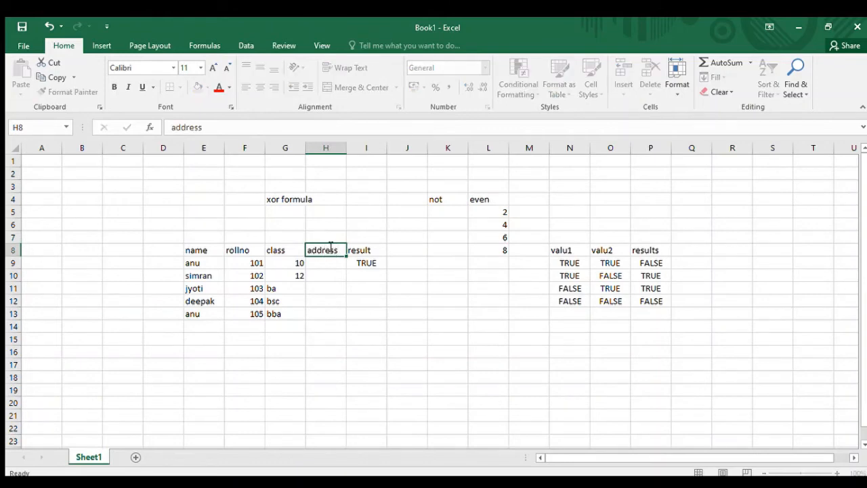
{"action": "key", "text": "Return"}
{"action": "type", "text": "chd"}
{"action": "key", "text": "Return"}
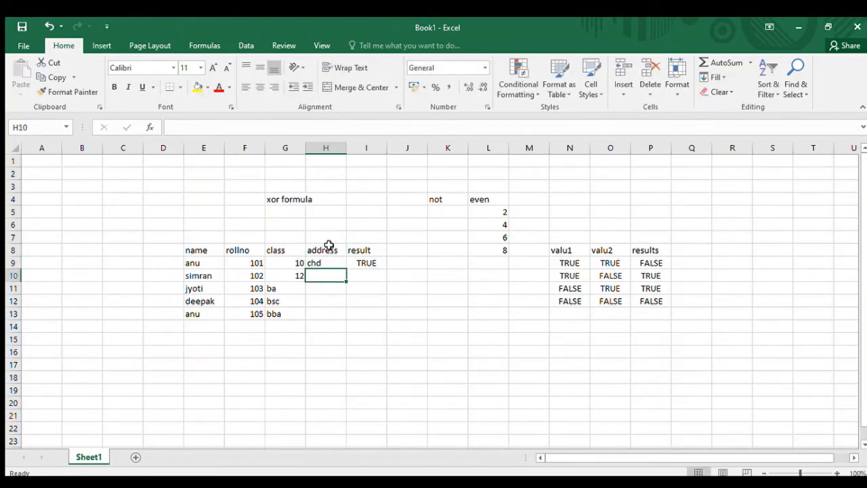
- Extend the XOR formula in I9 with a fourth condition, H9="chd"
{"action": "left_click_drag", "start_coordinate": [204, 261], "coordinate": [311, 261]}
{"action": "left_click", "coordinate": [285, 261]}
{"action": "left_click", "coordinate": [373, 262]}
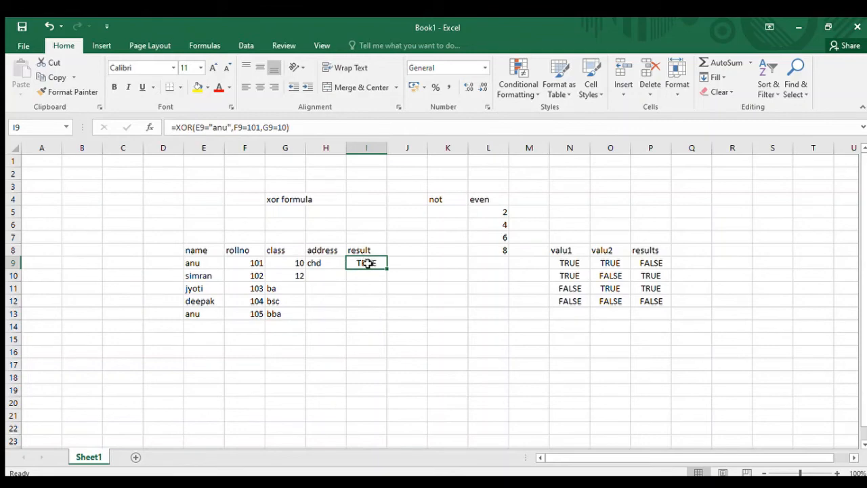
{"action": "double_click", "coordinate": [371, 263]}
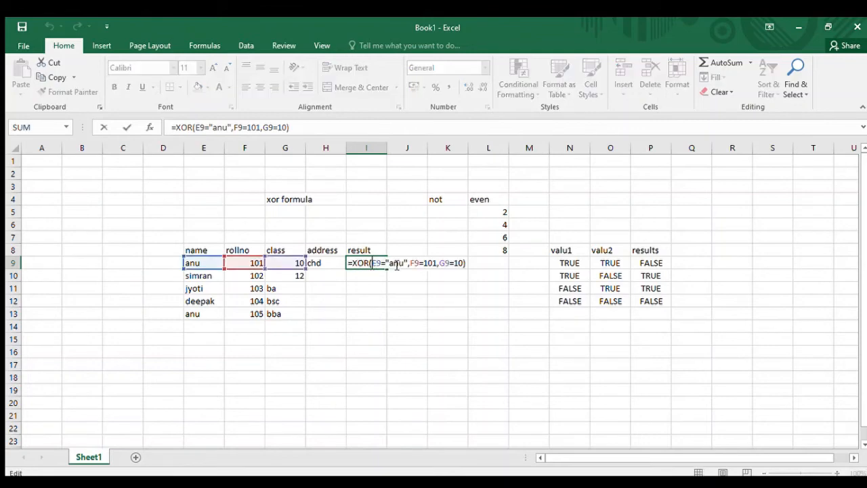
{"action": "left_click", "coordinate": [464, 265]}
{"action": "type", "text": ","}
{"action": "left_click", "coordinate": [322, 262]}
{"action": "type", "text": "="}
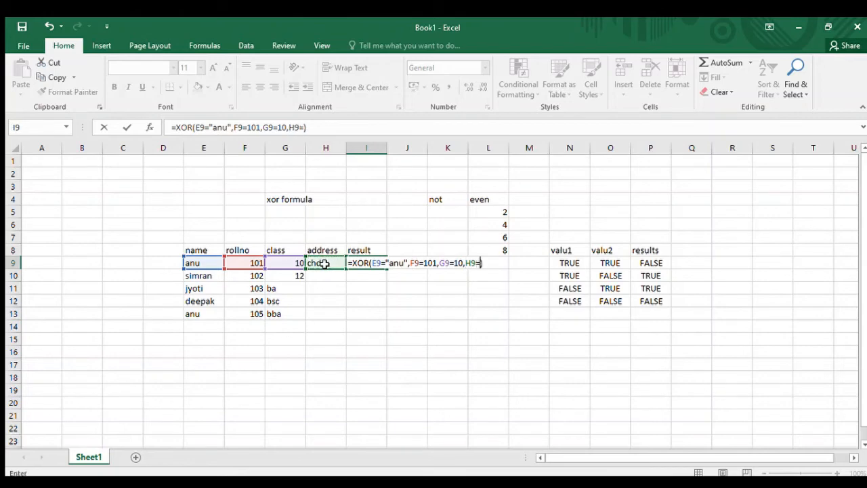
{"action": "type", "text": "\"chd\""}
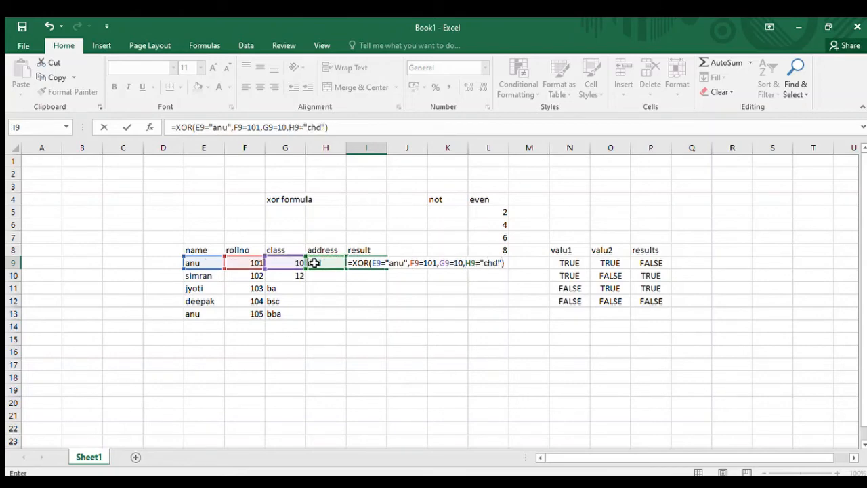
{"action": "key", "text": "Return"}
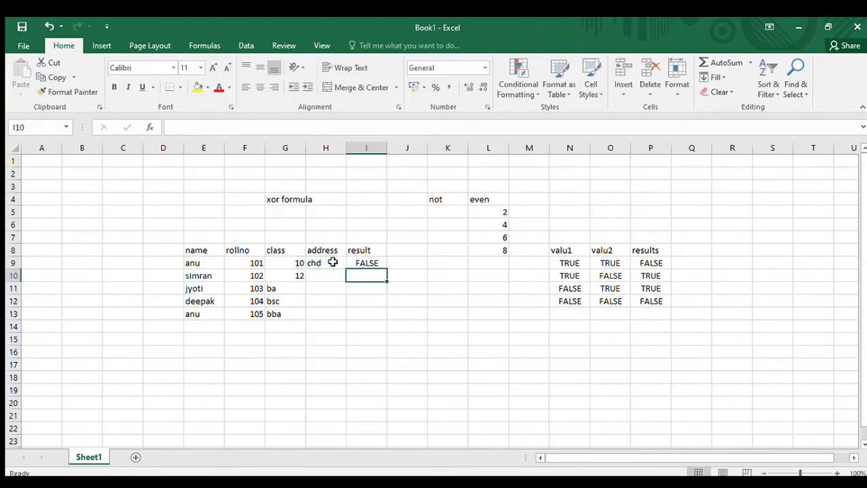
- Review the first student's name, roll number, class and address against the four-condition XOR formula in I9
{"action": "left_click_drag", "start_coordinate": [216, 263], "coordinate": [241, 261]}
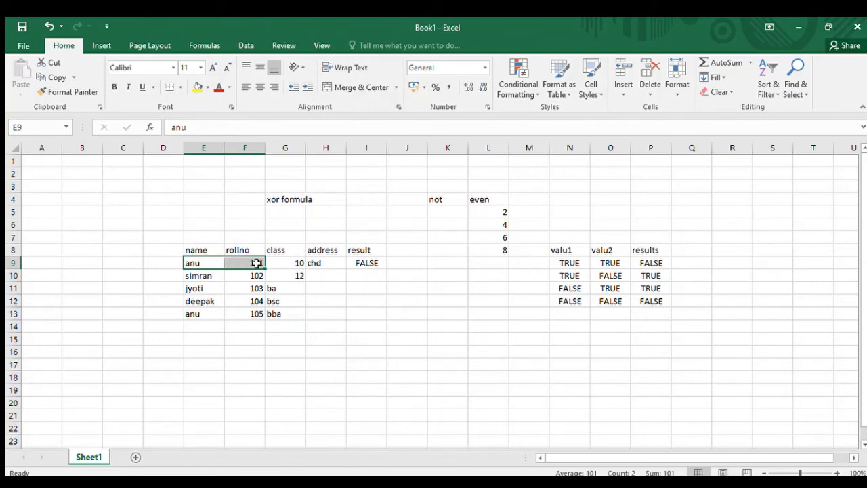
{"action": "left_click", "coordinate": [290, 262]}
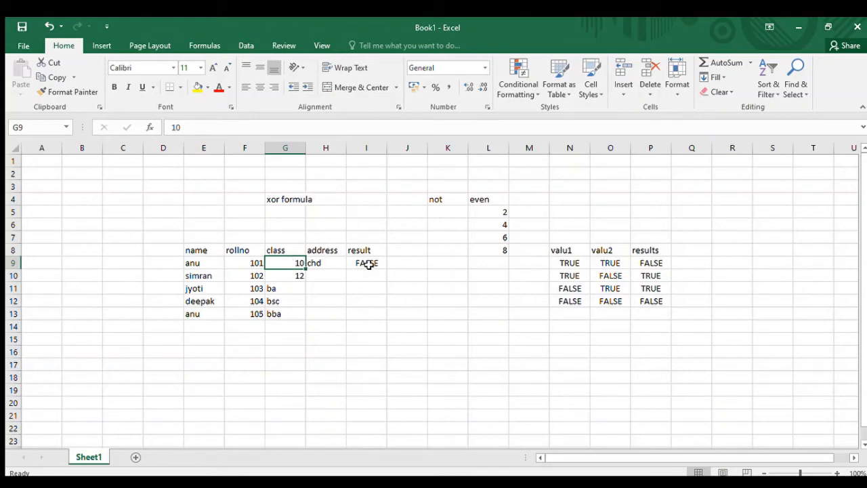
{"action": "left_click_drag", "start_coordinate": [196, 263], "coordinate": [224, 264]}
{"action": "left_click", "coordinate": [278, 263]}
{"action": "left_click", "coordinate": [292, 263]}
{"action": "left_click_drag", "start_coordinate": [198, 263], "coordinate": [238, 262]}
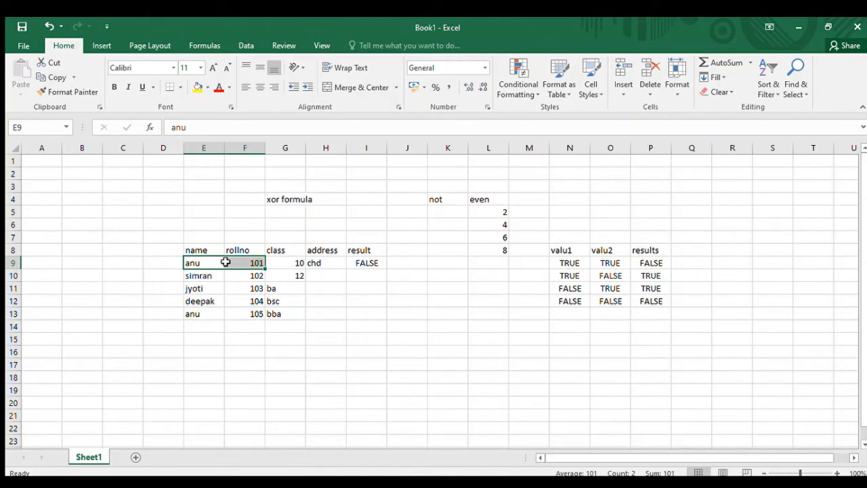
{"action": "mouse_move", "coordinate": [287, 263]}
{"action": "left_mouse_down"}
{"action": "mouse_move", "coordinate": [315, 263]}
{"action": "mouse_move", "coordinate": [289, 263]}
{"action": "left_mouse_up"}
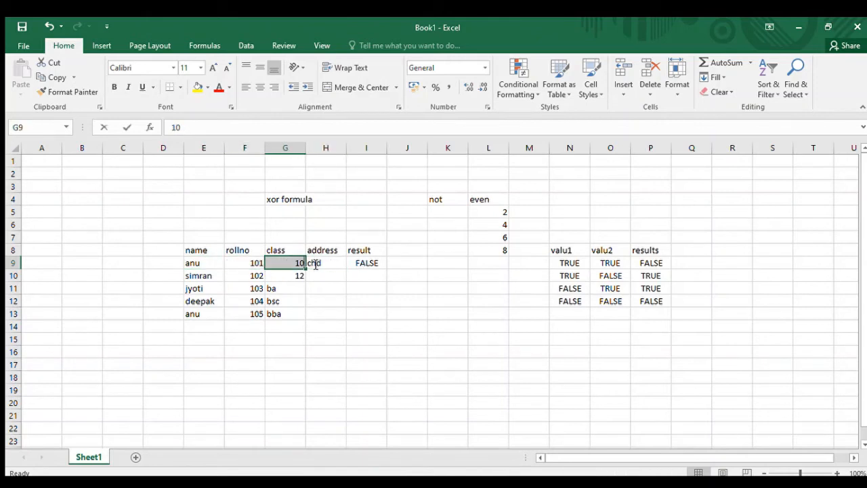
{"action": "left_click", "coordinate": [369, 264]}
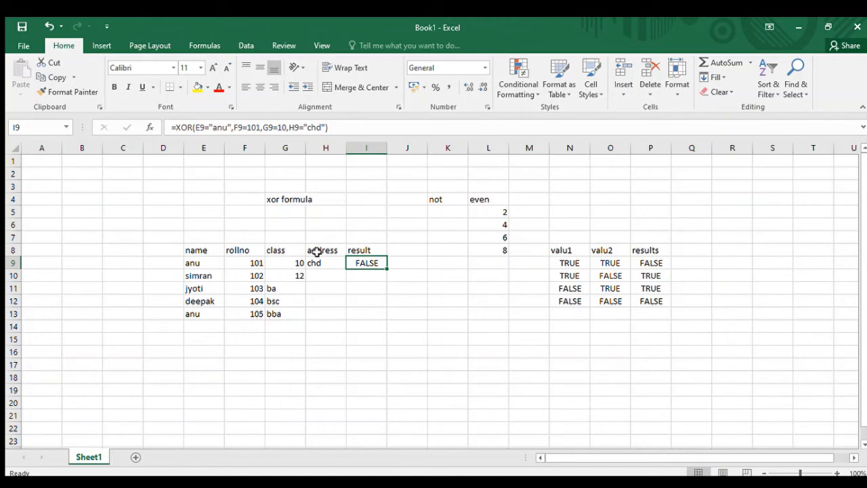
{"action": "left_click", "coordinate": [206, 250]}
{"action": "left_click", "coordinate": [242, 250]}
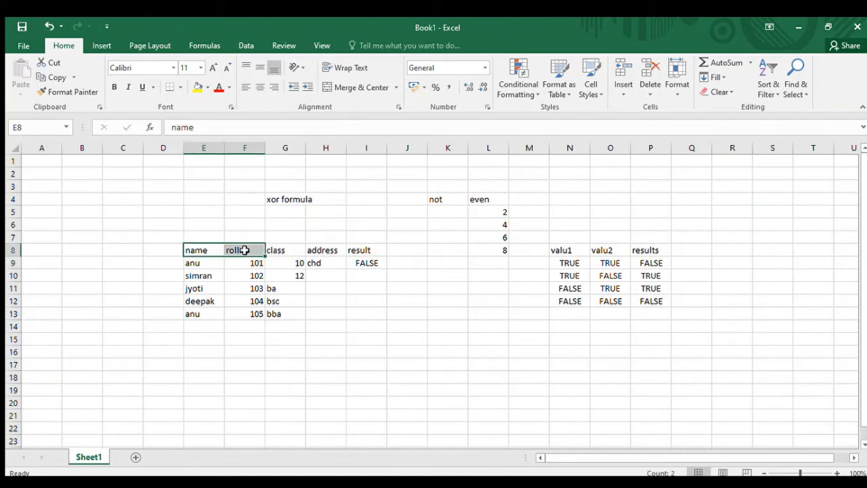
{"action": "left_click_drag", "start_coordinate": [274, 250], "coordinate": [320, 250]}
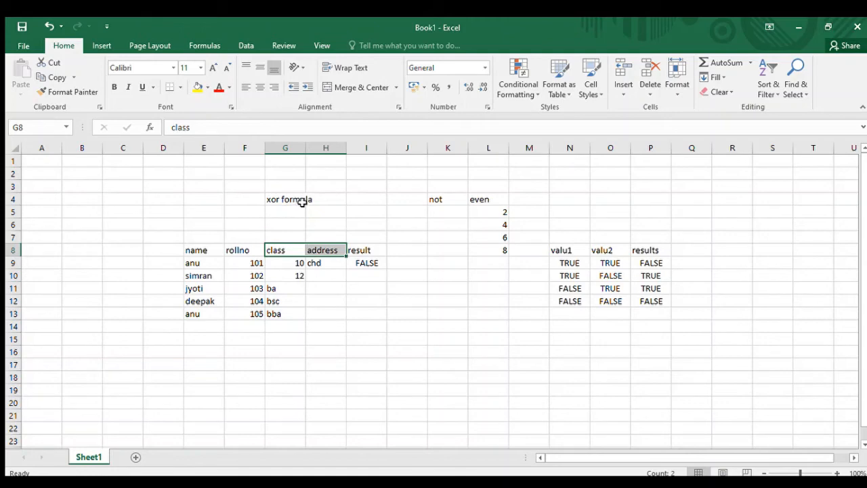
{"action": "left_click", "coordinate": [382, 273]}
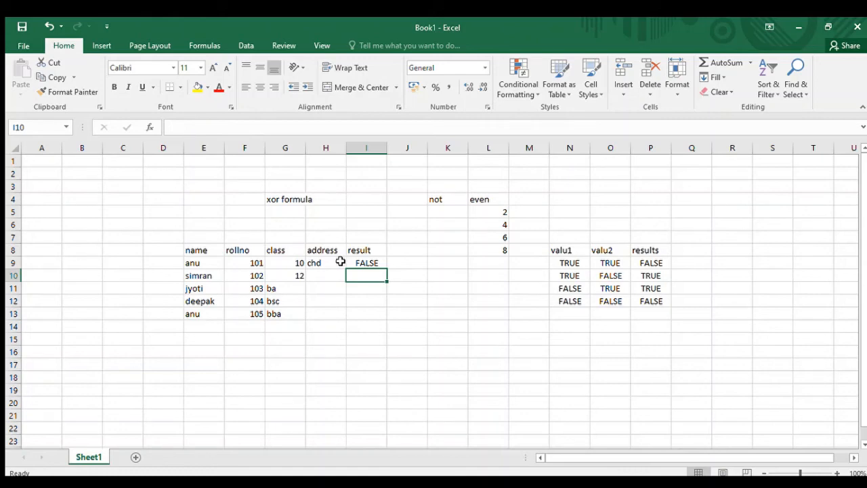
{"action": "left_click_drag", "start_coordinate": [201, 264], "coordinate": [234, 264]}
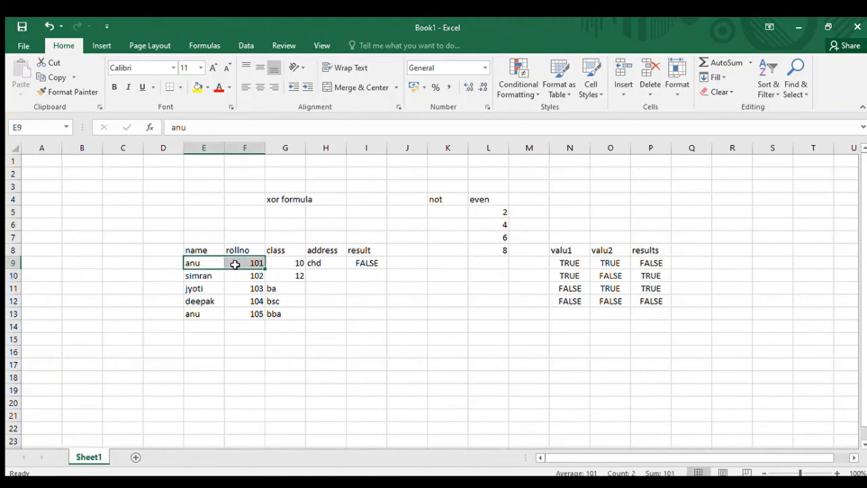
{"action": "left_click", "coordinate": [281, 260]}
{"action": "left_click", "coordinate": [252, 263]}
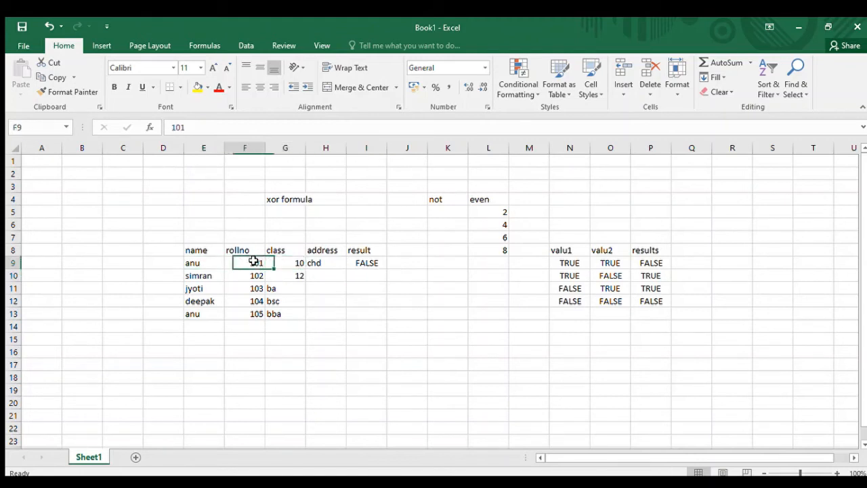
- Enter a pair of double quotation marks in H5 and the plain number 101 in H6 as notation examples
{"action": "left_click", "coordinate": [325, 209]}
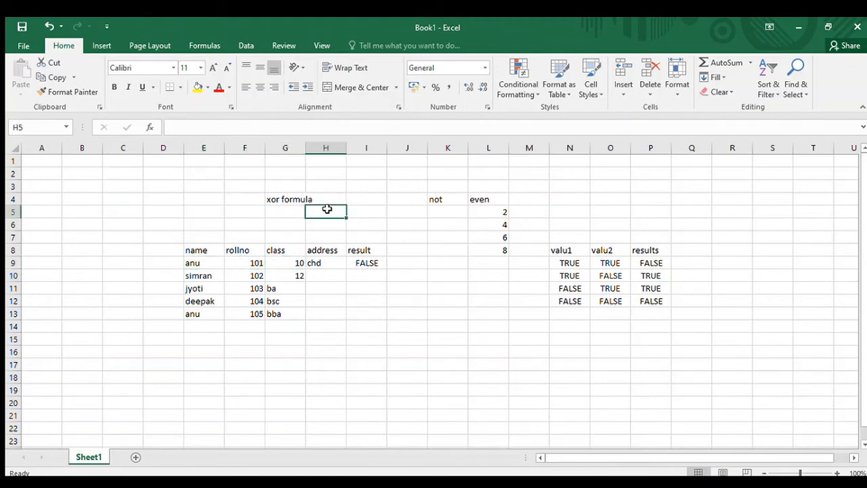
{"action": "type", "text": "\"\""}
{"action": "key", "text": "BackSpace"}
{"action": "key", "text": "BackSpace"}
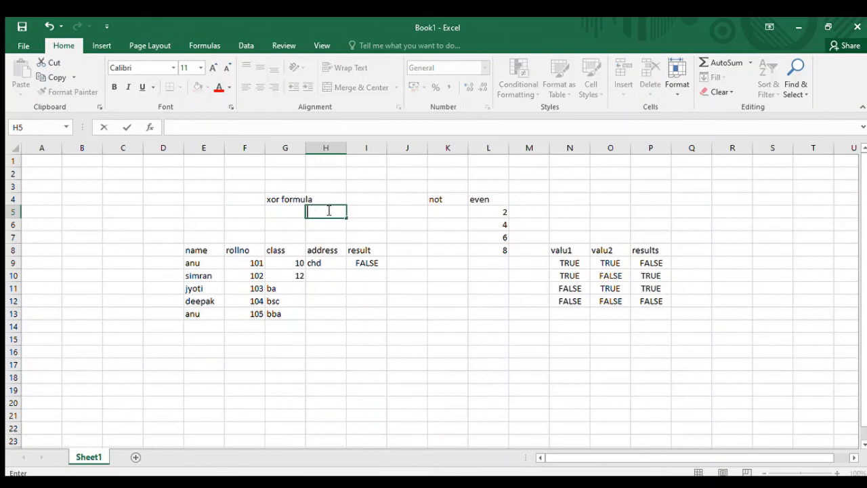
{"action": "type", "text": "\"\""}
{"action": "key", "text": "Return"}
{"action": "type", "text": "101"}
{"action": "key", "text": "Return"}
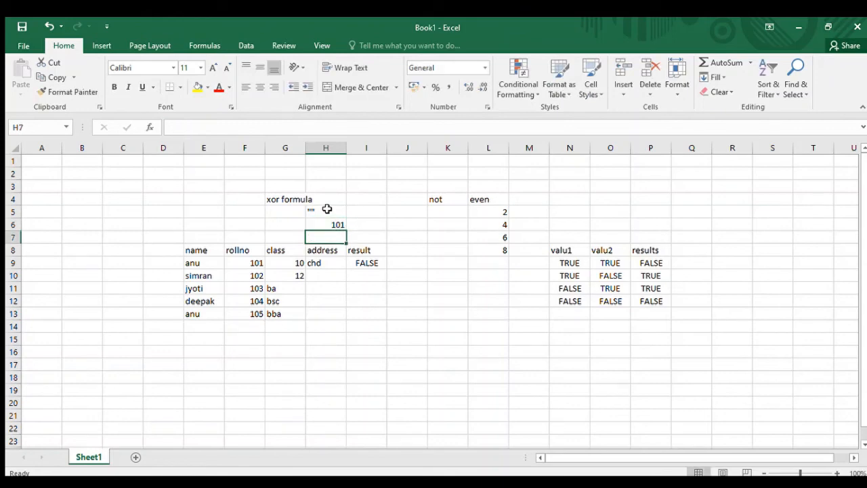
- Clear the example quotation marks from H5 and the number from H6
{"action": "key", "text": "Up"}
{"action": "double_click", "coordinate": [327, 210]}
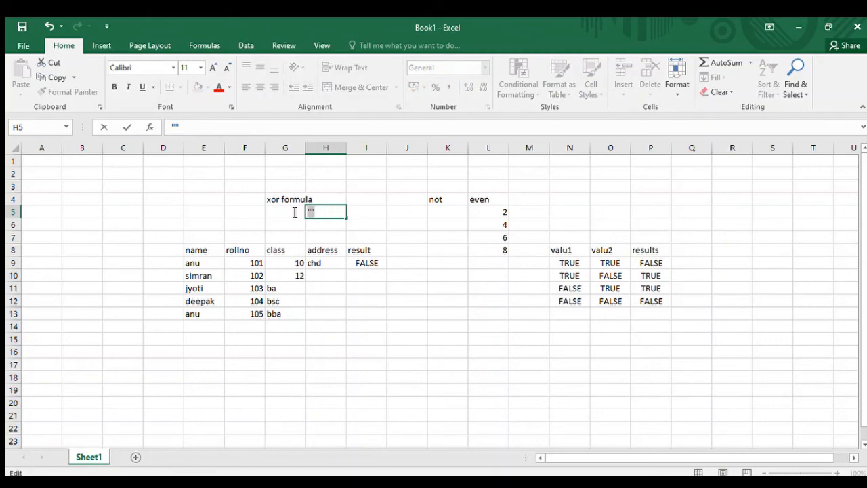
{"action": "key", "text": "BackSpace"}
{"action": "key", "text": "BackSpace"}
- Compare the first student's four conditions and the XOR result in I9 with the even numbers in L5:L8
{"action": "left_click_drag", "start_coordinate": [195, 262], "coordinate": [244, 261]}
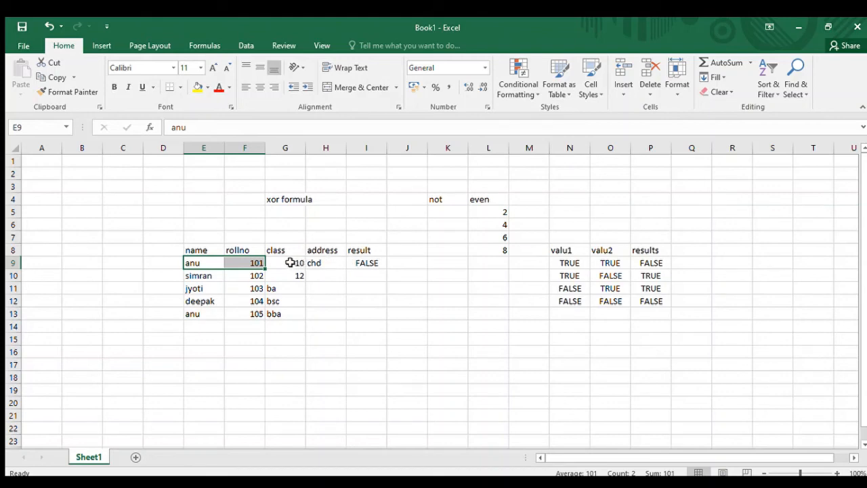
{"action": "left_click_drag", "start_coordinate": [290, 262], "coordinate": [311, 262]}
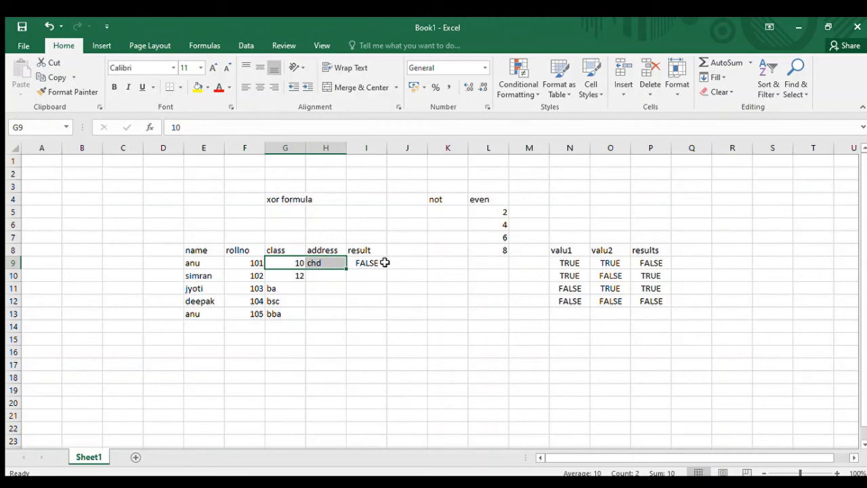
{"action": "left_click", "coordinate": [374, 294]}
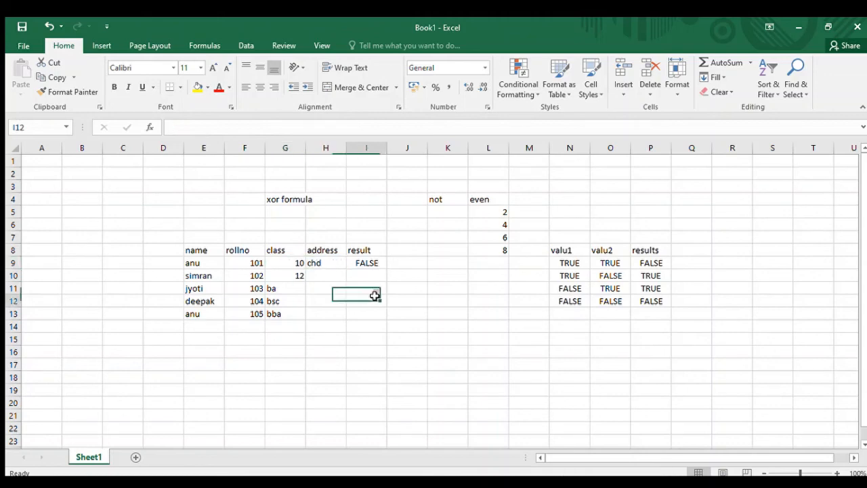
{"action": "left_click_drag", "start_coordinate": [493, 210], "coordinate": [497, 251]}
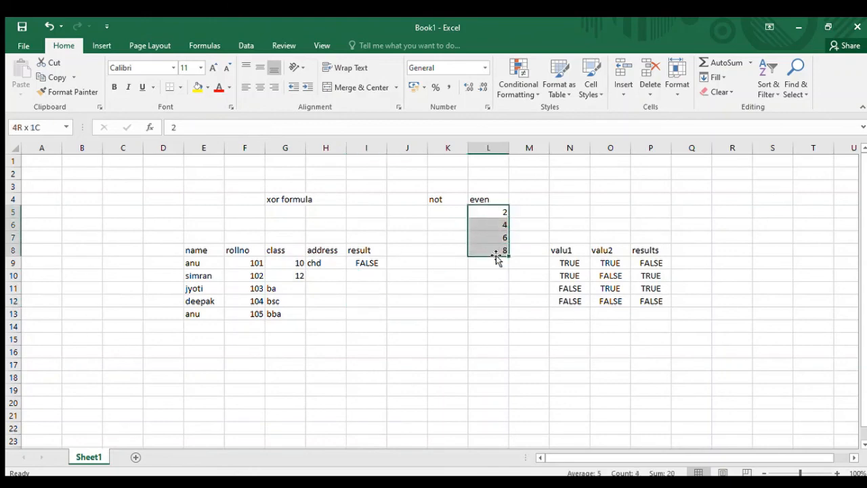
{"action": "left_click", "coordinate": [248, 264]}
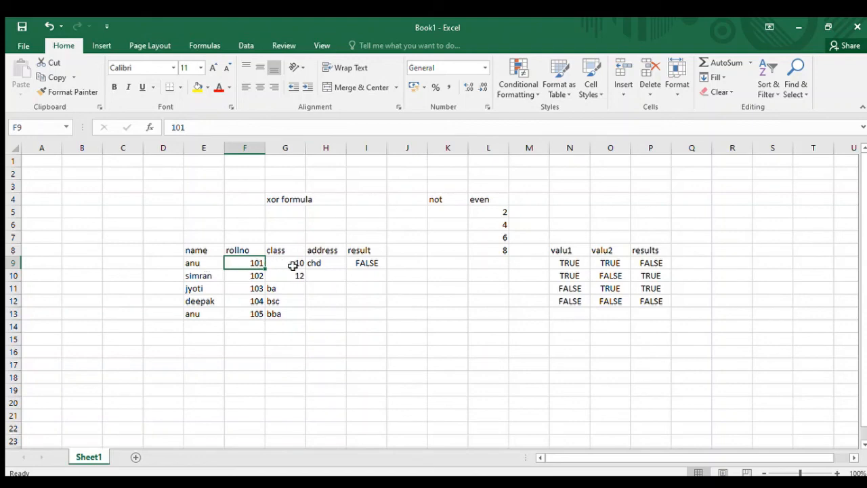
{"action": "left_click", "coordinate": [370, 269]}
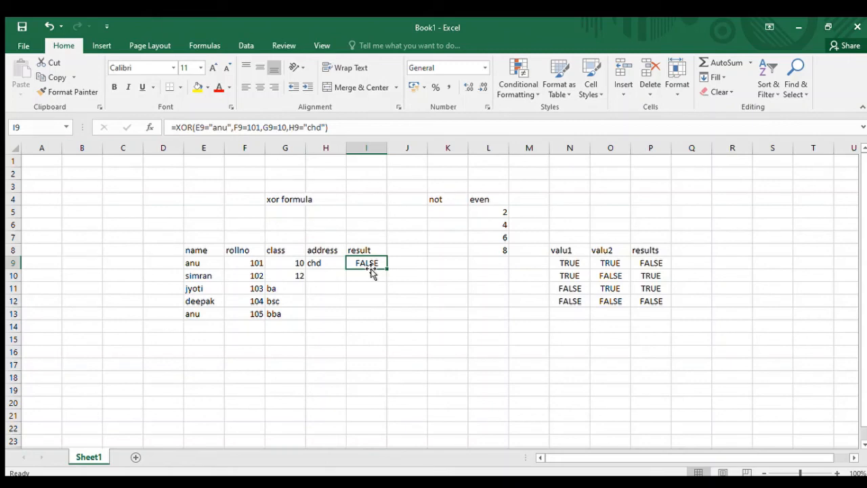
{"action": "left_click", "coordinate": [284, 200]}
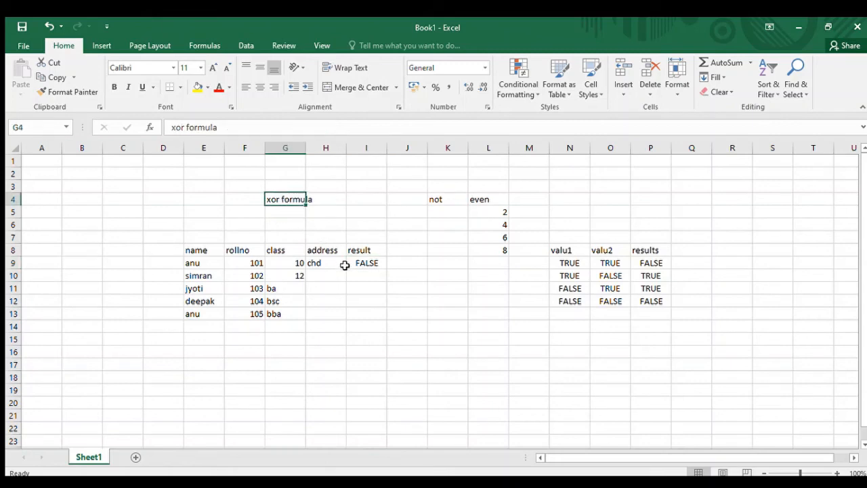
{"action": "left_click", "coordinate": [490, 212]}
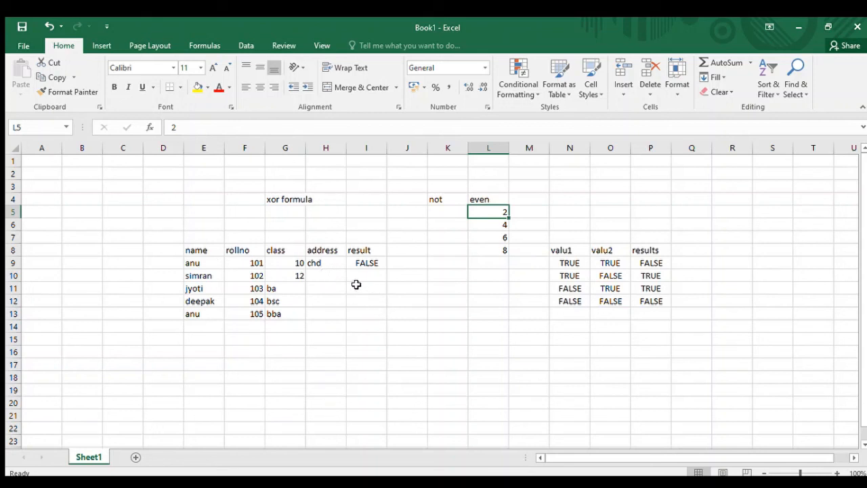
- Add the column heading "not" in J8, beside the result heading
{"action": "left_click", "coordinate": [406, 251]}
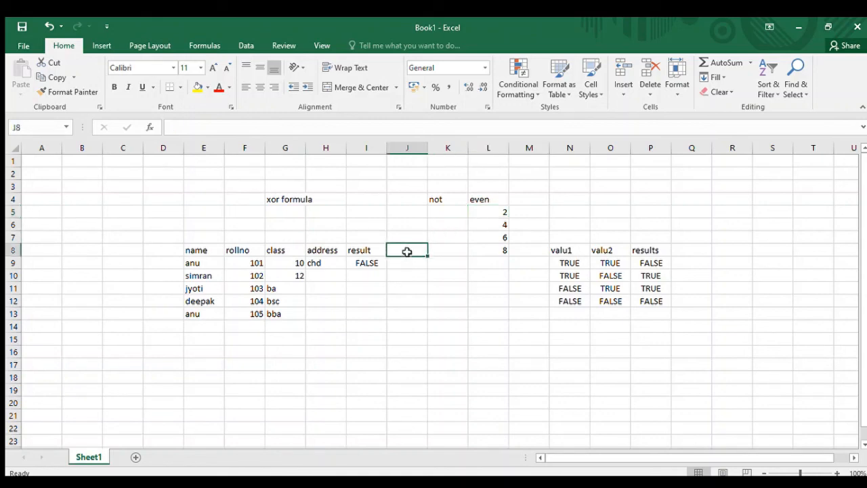
{"action": "type", "text": "not"}
{"action": "key", "text": "Return"}
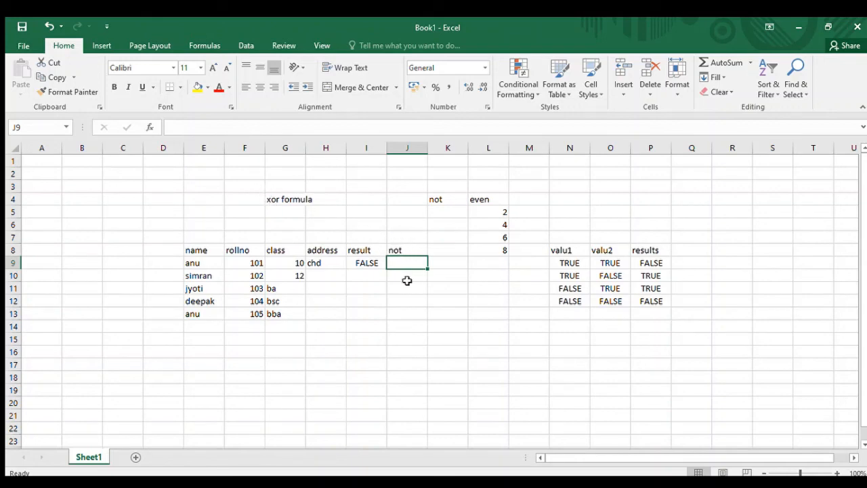
- Enter a NOT formula in J9 that tests whether the first student's roll number in F9 equals 101
{"action": "type", "text": "=not("}
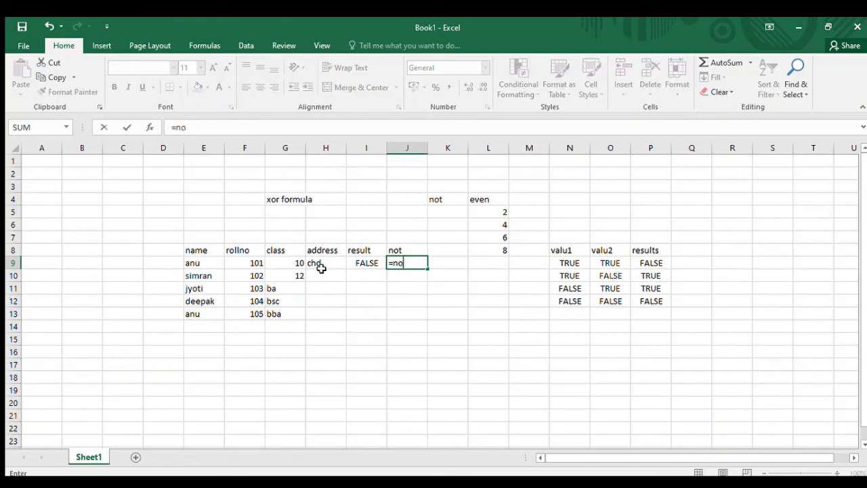
{"action": "left_click", "coordinate": [255, 263]}
{"action": "type", "text": "="}
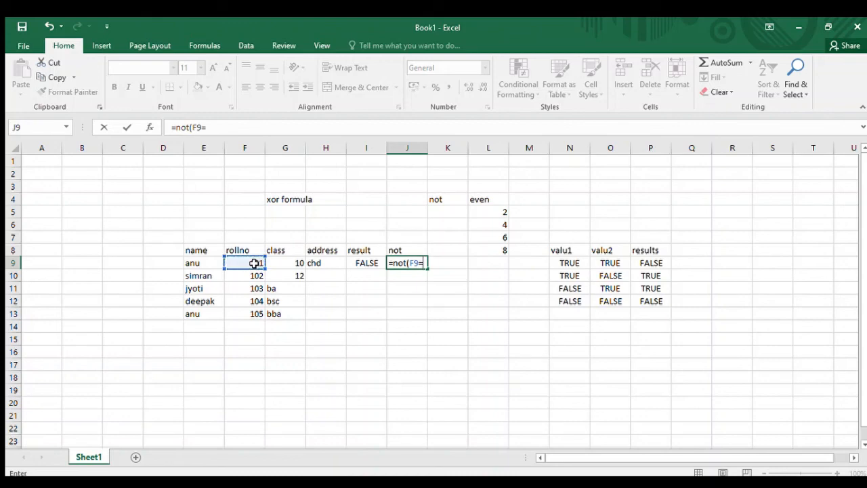
{"action": "type", "text": "101)"}
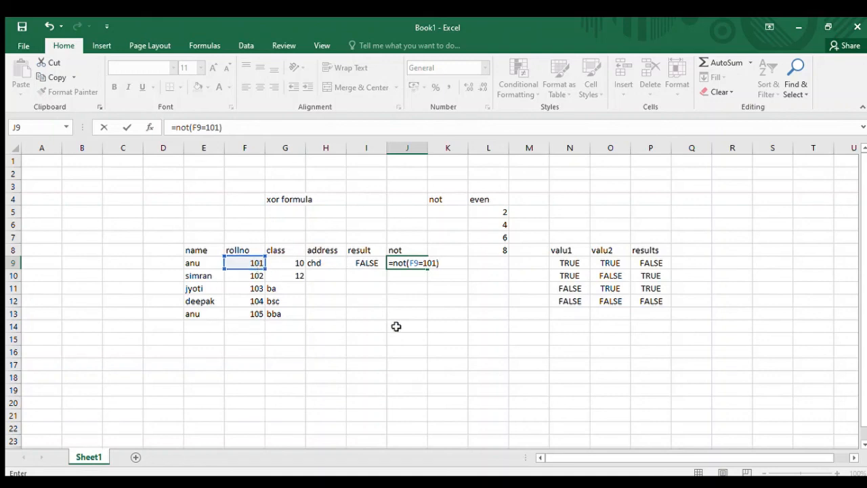
{"action": "key", "text": "Return"}
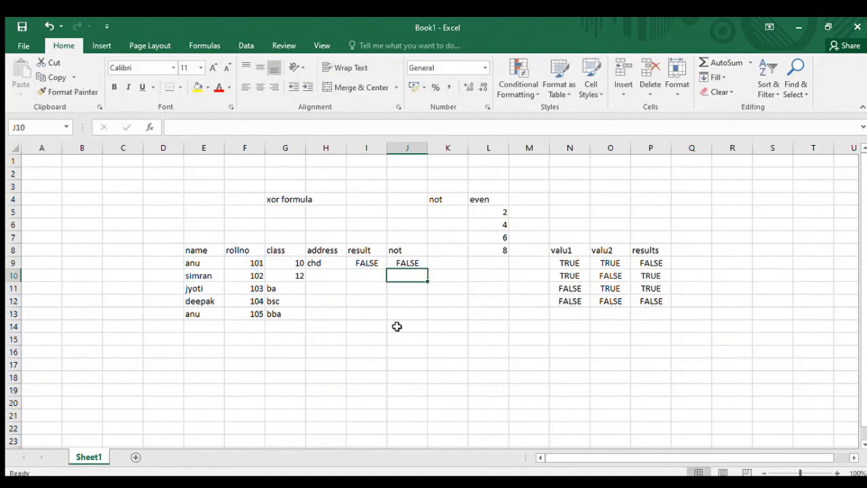
{"action": "left_click", "coordinate": [255, 266]}
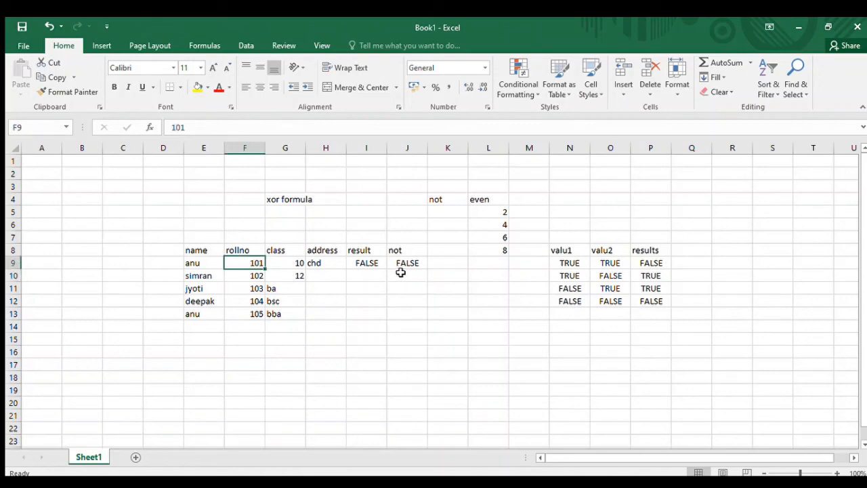
- Enter the label "not" in O4 and its symbol "!" in P4
{"action": "left_click", "coordinate": [605, 199]}
{"action": "type", "text": "not"}
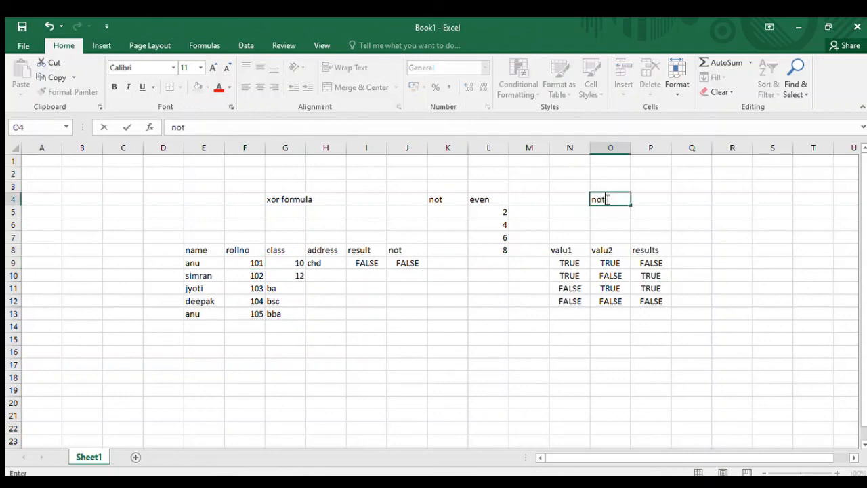
{"action": "key", "text": "Return"}
{"action": "key", "text": "Up"}
{"action": "key", "text": "Right"}
{"action": "type", "text": "!"}
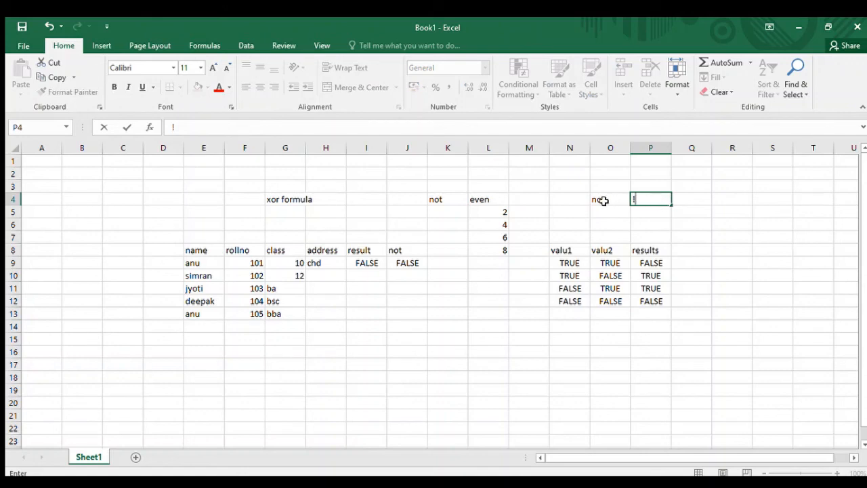
{"action": "left_click", "coordinate": [407, 262]}
- Change the first student's roll number in F9 to 108 to test the NOT formula
{"action": "left_click", "coordinate": [251, 262]}
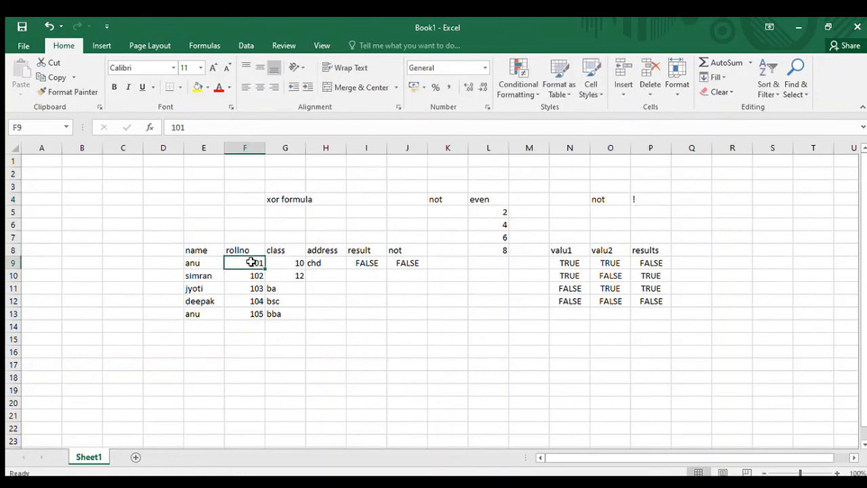
{"action": "type", "text": "102"}
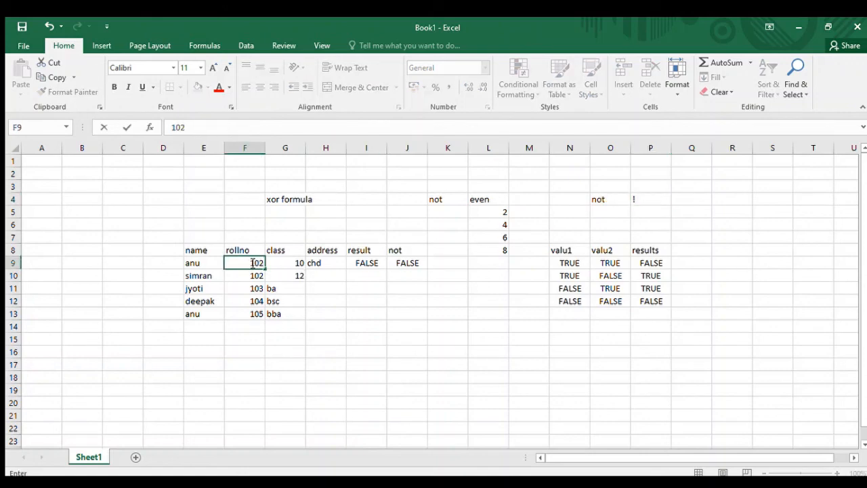
{"action": "key", "text": "BackSpace"}
{"action": "type", "text": "8"}
{"action": "key", "text": "Return"}
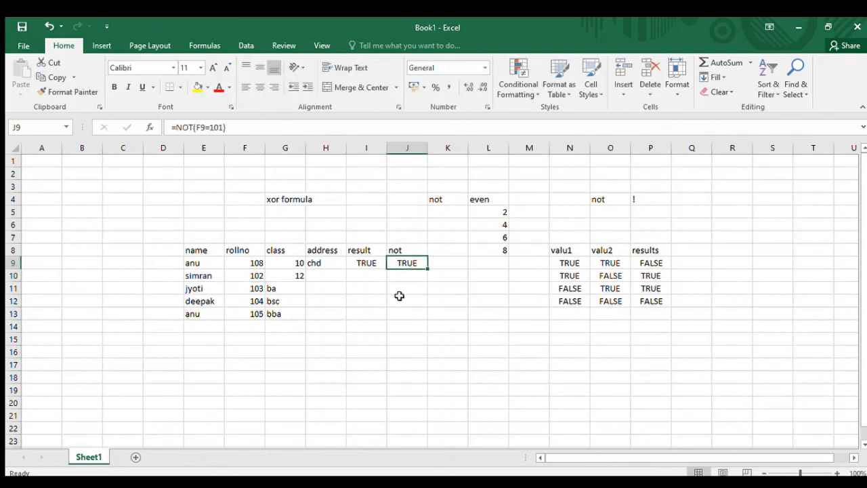
{"action": "left_click_drag", "start_coordinate": [168, 214], "coordinate": [244, 248]}
{"action": "left_click_drag", "start_coordinate": [324, 285], "coordinate": [660, 373]}
{"action": "left_click", "coordinate": [763, 335]}
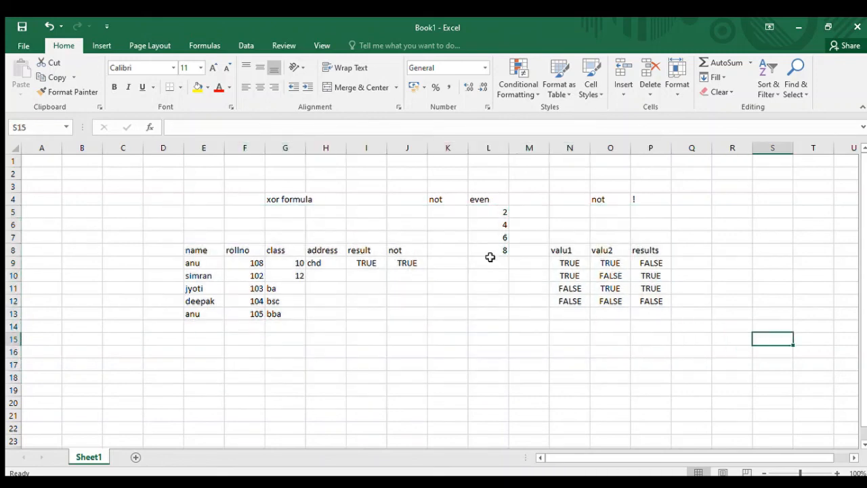
{"action": "left_click", "coordinate": [290, 198]}
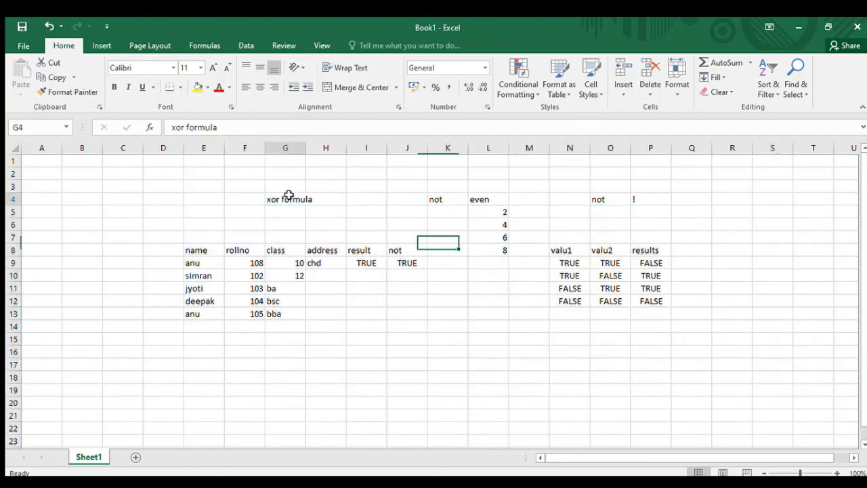
{"action": "left_click", "coordinate": [448, 197]}
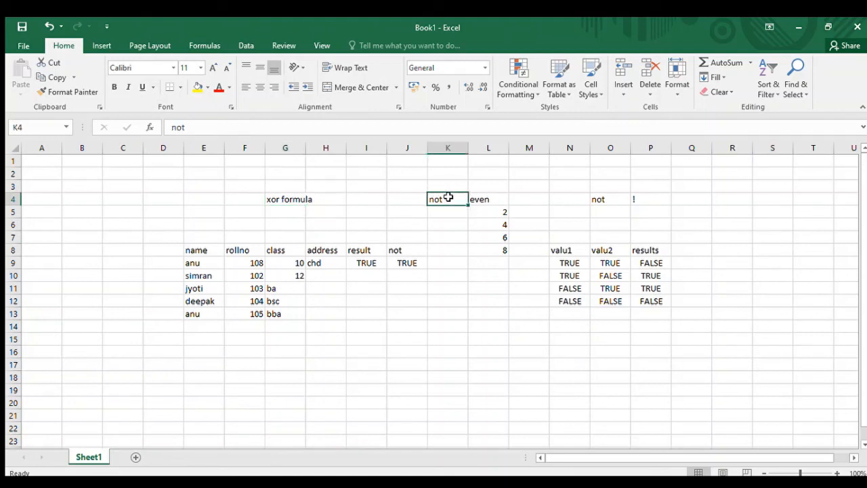